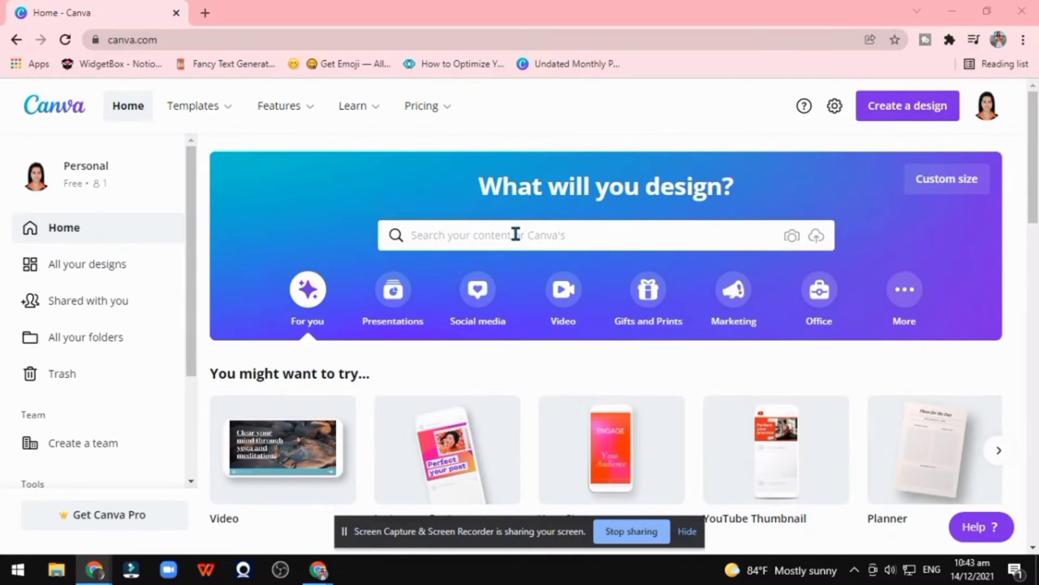
Step: Search templates for Christmas cards and filter the results to free ones only
{"action": "type", "text": "che"}
{"action": "type", "text": "tmas card"}
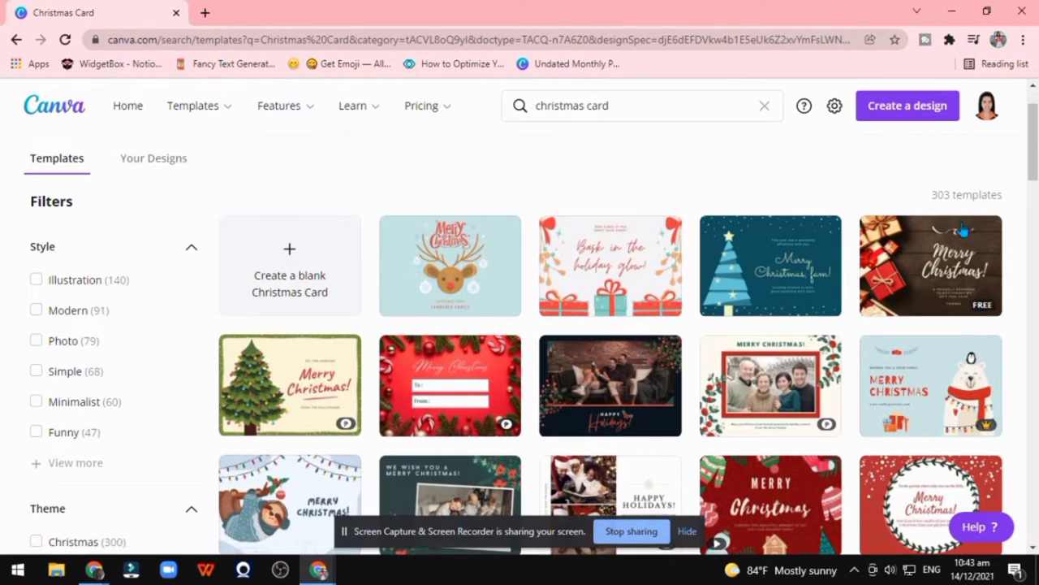
{"action": "scroll", "coordinate": [49, 406], "scroll_direction": "down", "scroll_amount": 5}
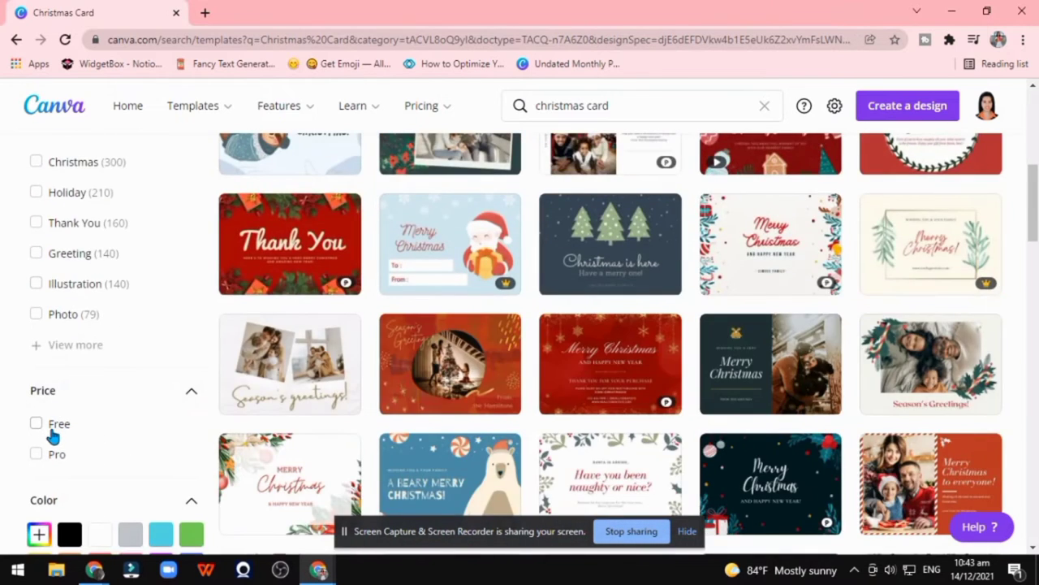
{"action": "left_click", "coordinate": [54, 427]}
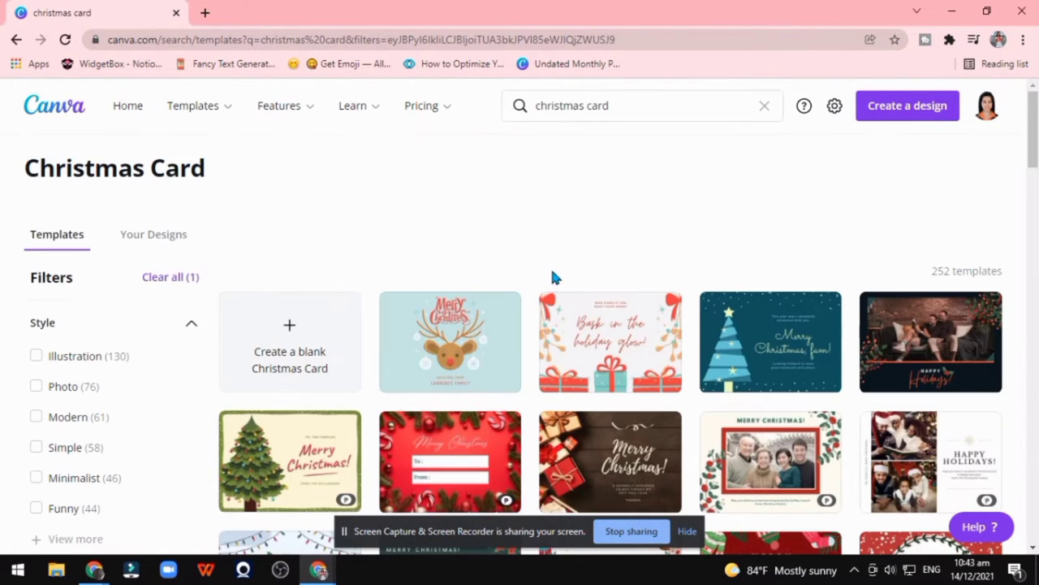
{"action": "mouse_move", "coordinate": [931, 341]}
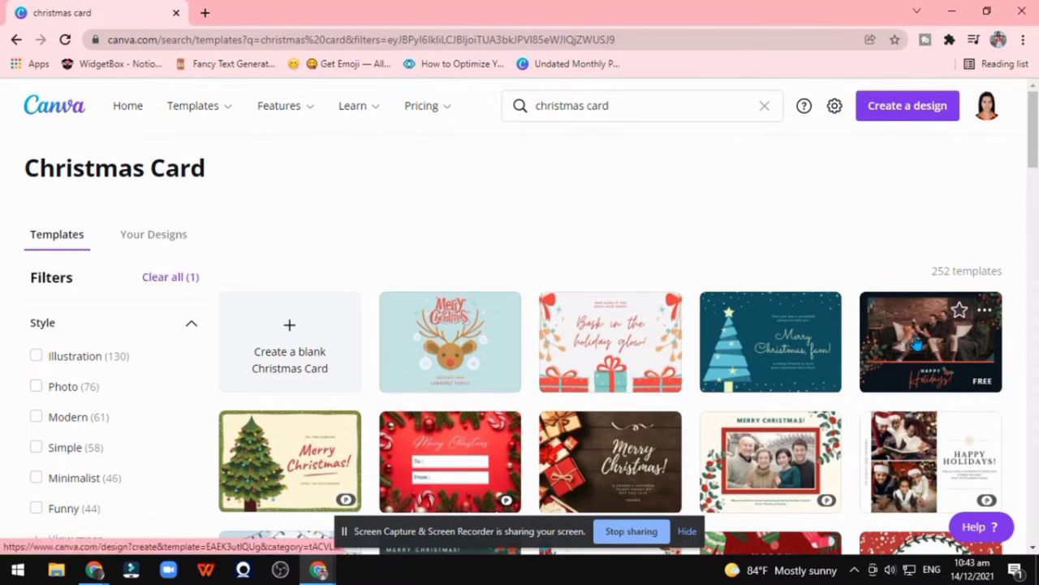
Step: Browse down through the free Christmas card templates, then scroll back toward the top
{"action": "scroll", "coordinate": [916, 344], "scroll_direction": "down", "scroll_amount": 1}
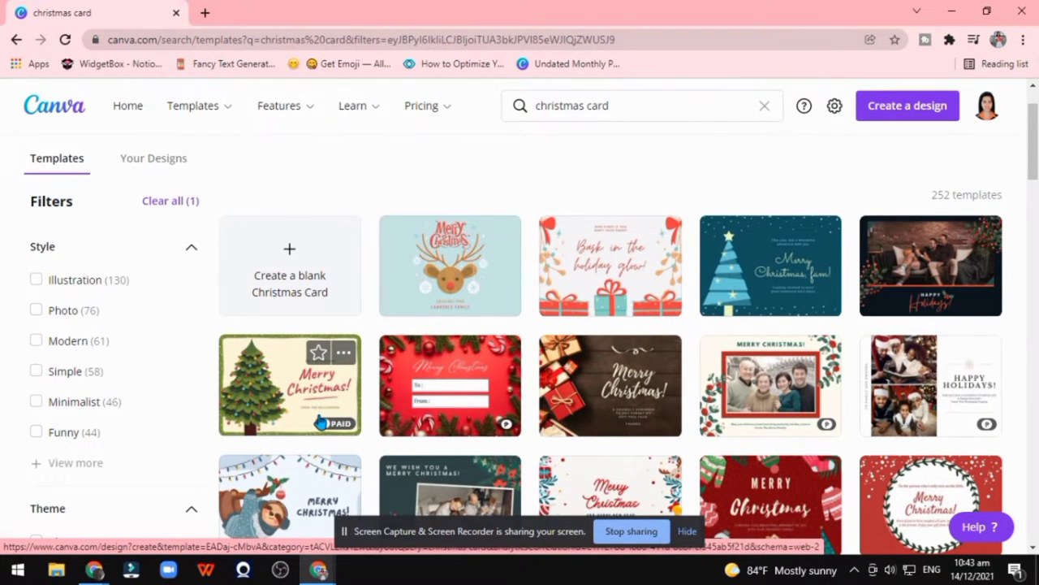
{"action": "scroll", "coordinate": [321, 422], "scroll_direction": "down", "scroll_amount": 2}
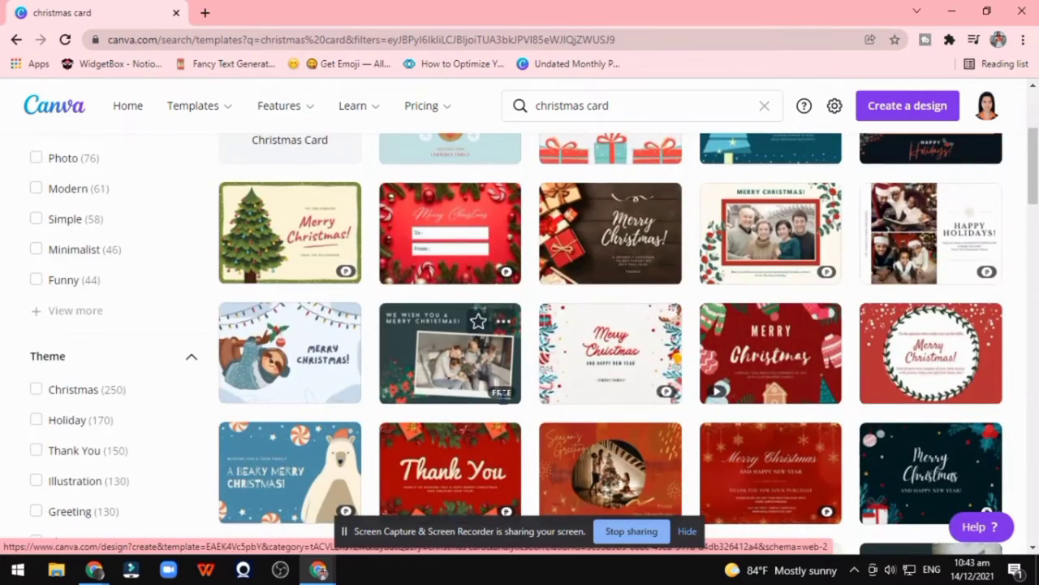
{"action": "scroll", "coordinate": [788, 391], "scroll_direction": "down", "scroll_amount": 2}
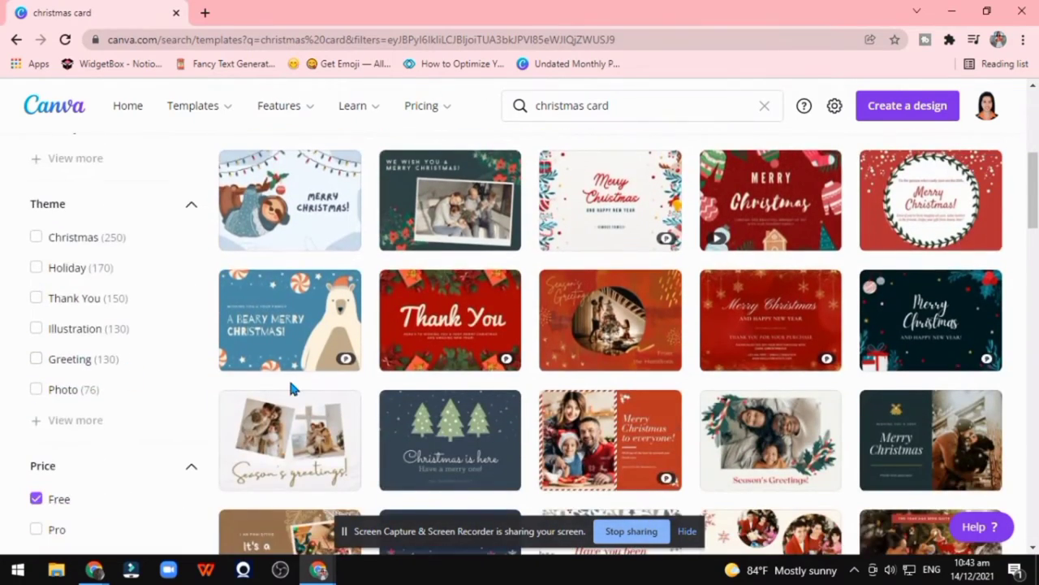
{"action": "scroll", "coordinate": [294, 378], "scroll_direction": "down", "scroll_amount": 2}
{"action": "mouse_move", "coordinate": [769, 376]}
{"action": "scroll", "coordinate": [299, 279], "scroll_direction": "down", "scroll_amount": 2}
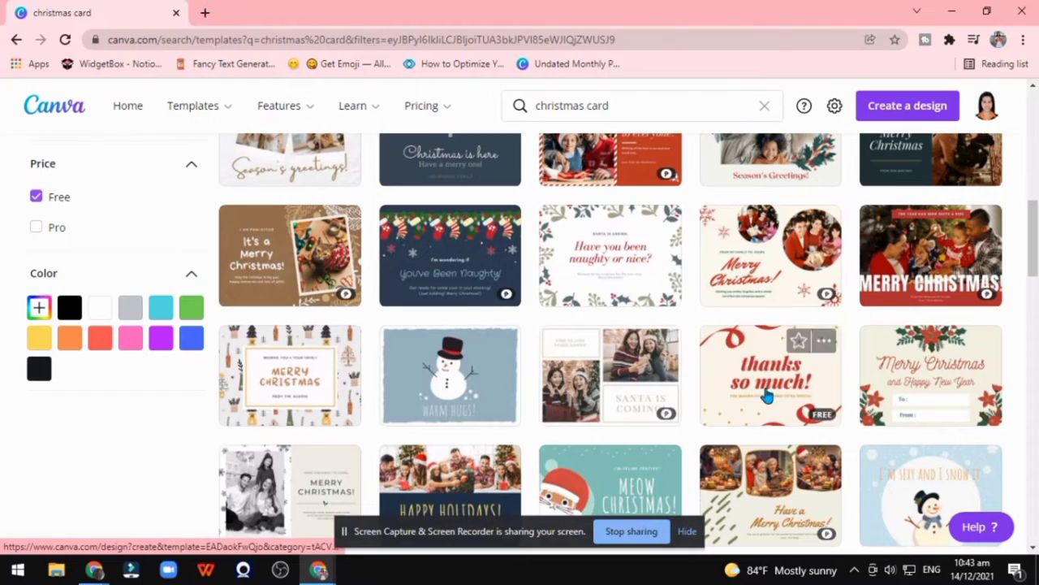
{"action": "scroll", "coordinate": [947, 414], "scroll_direction": "down", "scroll_amount": 2}
{"action": "scroll", "coordinate": [894, 402], "scroll_direction": "down", "scroll_amount": 2}
{"action": "scroll", "coordinate": [845, 390], "scroll_direction": "down", "scroll_amount": 2}
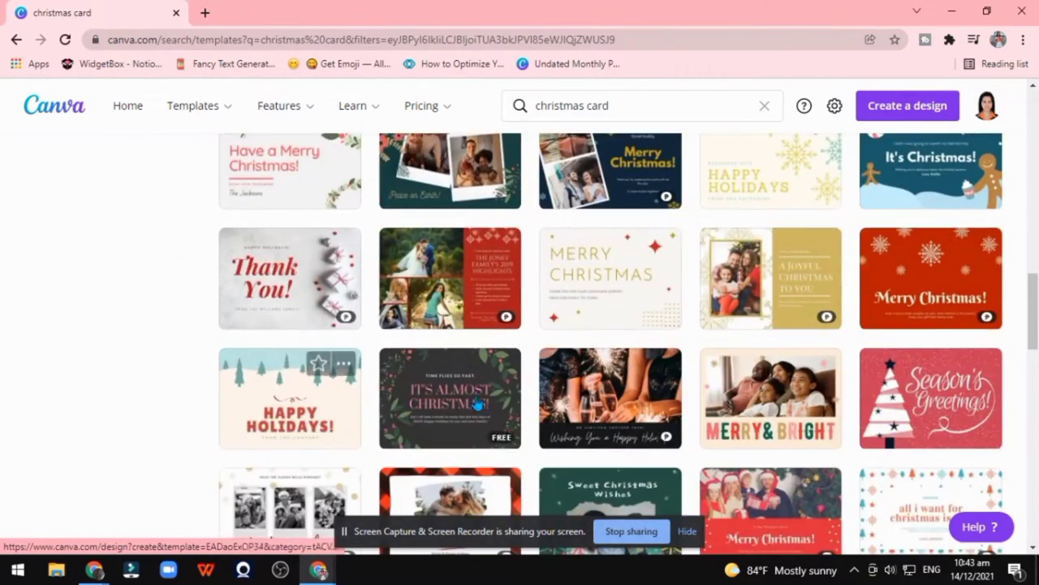
{"action": "scroll", "coordinate": [798, 380], "scroll_direction": "down", "scroll_amount": 2}
{"action": "scroll", "coordinate": [798, 379], "scroll_direction": "down", "scroll_amount": 2}
{"action": "scroll", "coordinate": [731, 370], "scroll_direction": "down", "scroll_amount": 2}
{"action": "scroll", "coordinate": [650, 365], "scroll_direction": "down", "scroll_amount": 2}
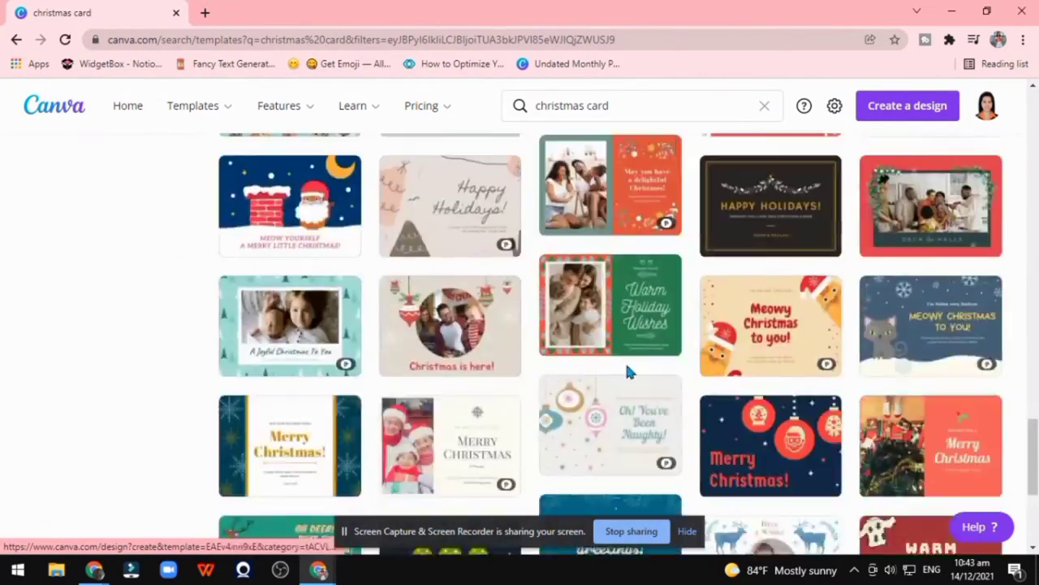
{"action": "scroll", "coordinate": [625, 360], "scroll_direction": "down", "scroll_amount": 2}
{"action": "scroll", "coordinate": [628, 372], "scroll_direction": "down", "scroll_amount": 3}
{"action": "scroll", "coordinate": [629, 373], "scroll_direction": "down", "scroll_amount": 3}
{"action": "scroll", "coordinate": [629, 373], "scroll_direction": "down", "scroll_amount": 3}
{"action": "scroll", "coordinate": [631, 375], "scroll_direction": "down", "scroll_amount": 3}
{"action": "scroll", "coordinate": [630, 374], "scroll_direction": "down", "scroll_amount": 3}
{"action": "scroll", "coordinate": [629, 374], "scroll_direction": "down", "scroll_amount": 3}
{"action": "scroll", "coordinate": [629, 373], "scroll_direction": "down", "scroll_amount": 3}
{"action": "scroll", "coordinate": [628, 372], "scroll_direction": "down", "scroll_amount": 3}
{"action": "scroll", "coordinate": [627, 372], "scroll_direction": "down", "scroll_amount": 3}
{"action": "scroll", "coordinate": [628, 373], "scroll_direction": "down", "scroll_amount": 3}
{"action": "scroll", "coordinate": [627, 373], "scroll_direction": "down", "scroll_amount": 3}
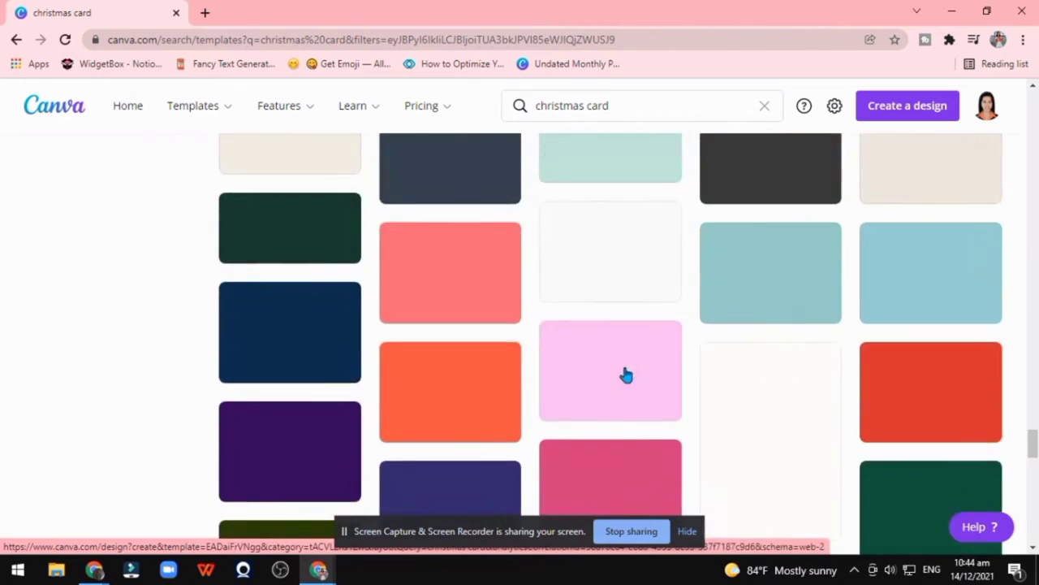
{"action": "scroll", "coordinate": [626, 374], "scroll_direction": "down", "scroll_amount": 3}
{"action": "scroll", "coordinate": [626, 374], "scroll_direction": "down", "scroll_amount": 2}
{"action": "scroll", "coordinate": [626, 375], "scroll_direction": "up", "scroll_amount": 10}
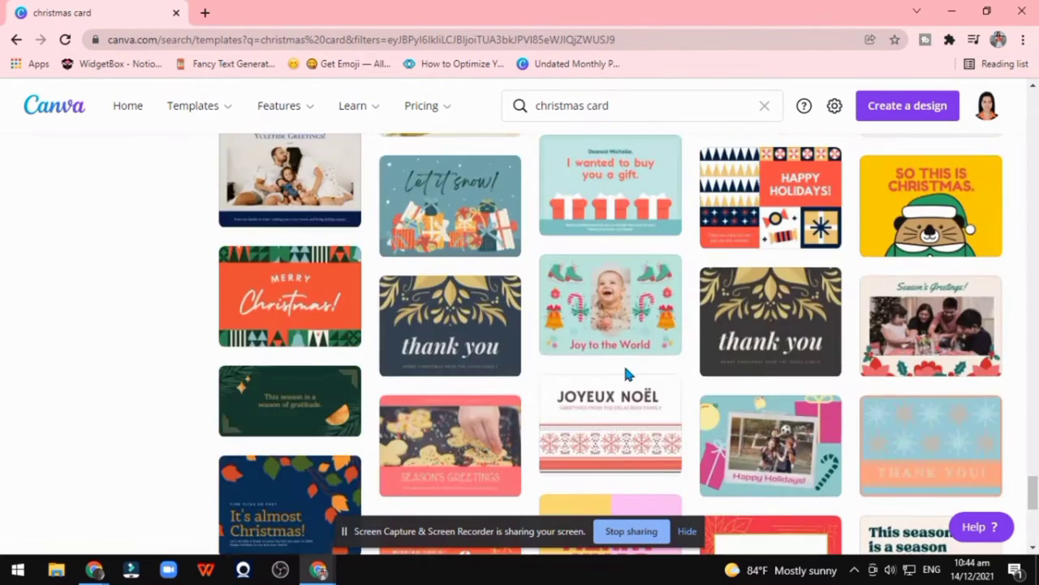
{"action": "scroll", "coordinate": [626, 375], "scroll_direction": "up", "scroll_amount": 15}
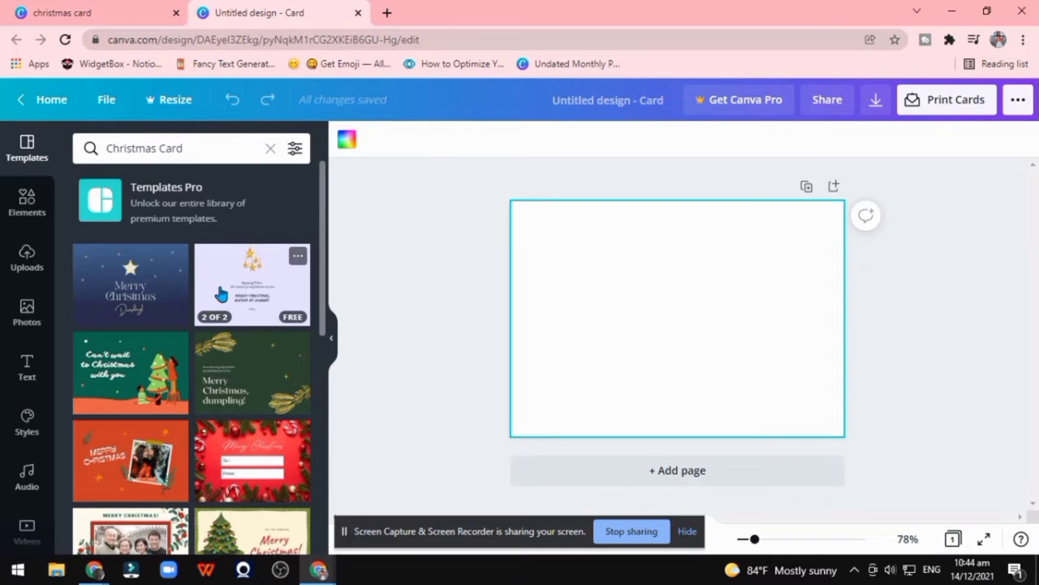
Step: Give the blank card a cream background found by searching colours for 'cream'
{"action": "scroll", "coordinate": [103, 320], "scroll_direction": "down", "scroll_amount": 2}
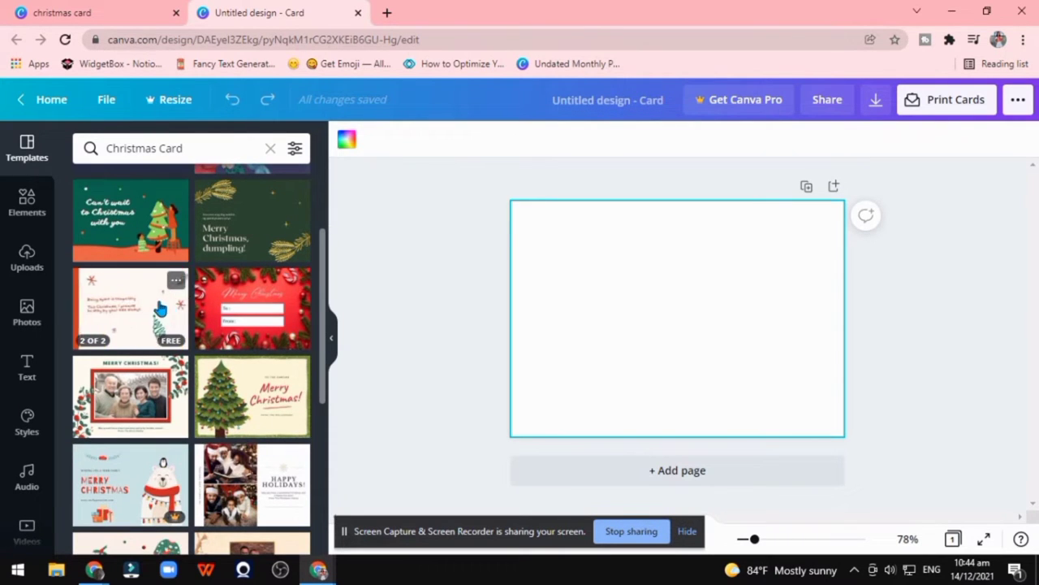
{"action": "scroll", "coordinate": [269, 251], "scroll_direction": "down", "scroll_amount": 5}
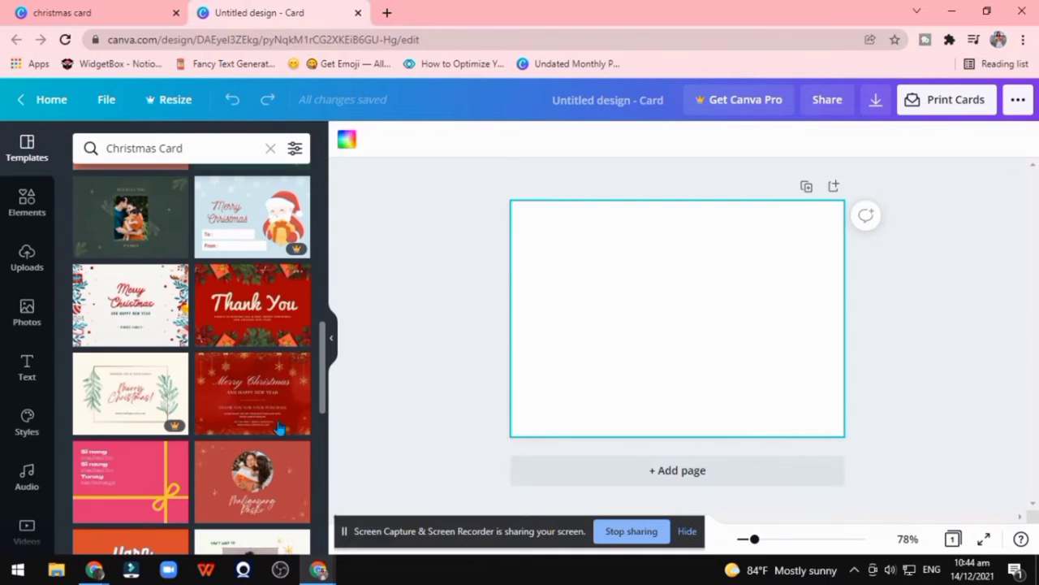
{"action": "left_click", "coordinate": [344, 145]}
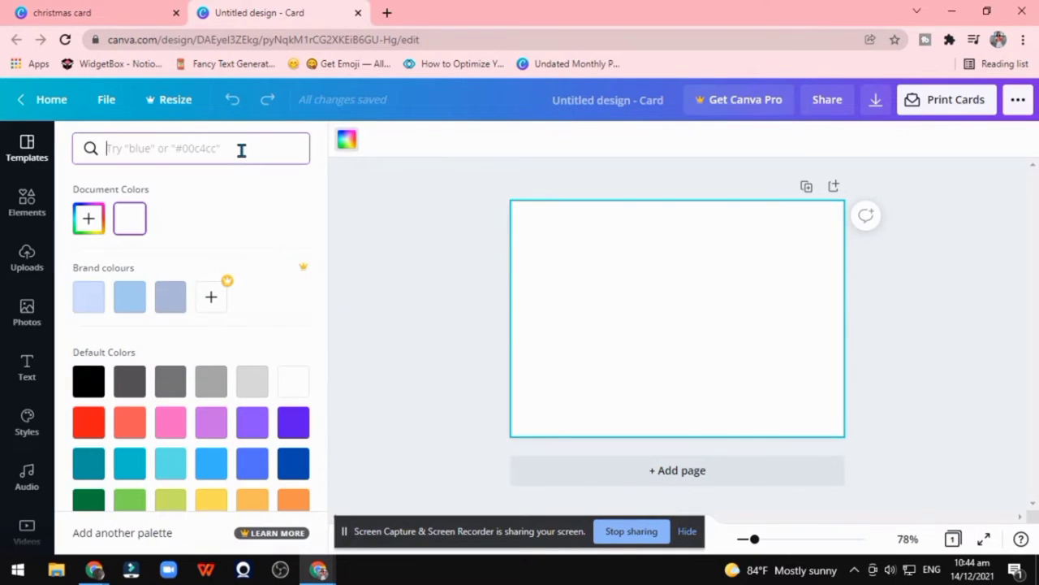
{"action": "type", "text": "flesh"}
{"action": "key", "text": "Return"}
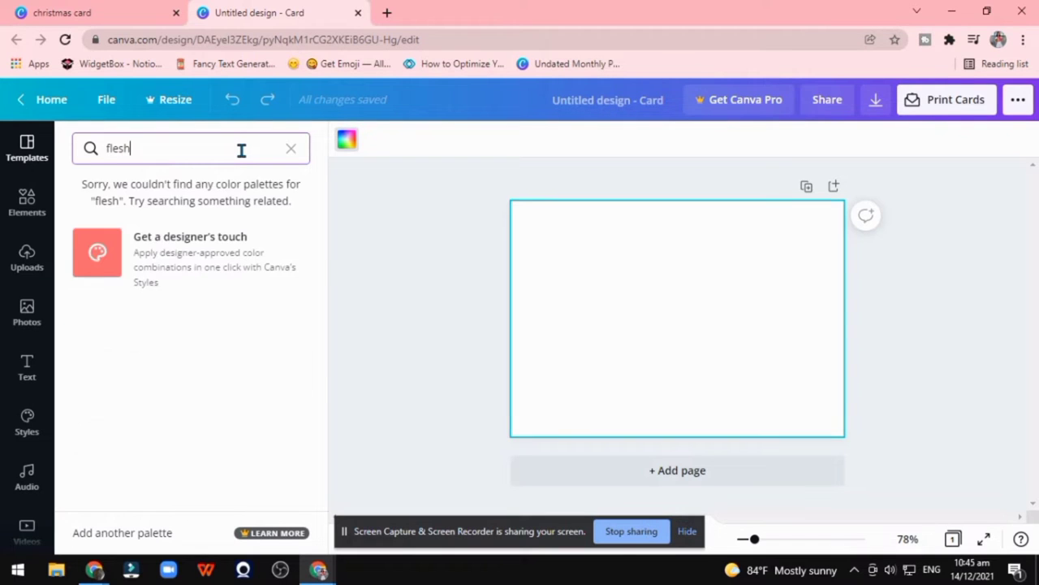
{"action": "key", "text": "ctrl+a"}
{"action": "type", "text": "cr"}
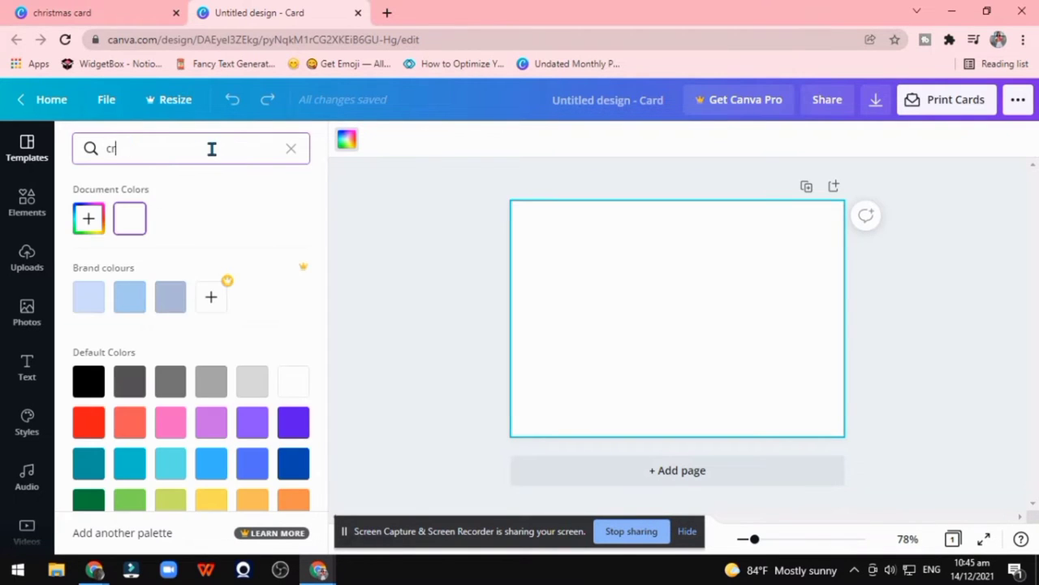
{"action": "type", "text": "eam"}
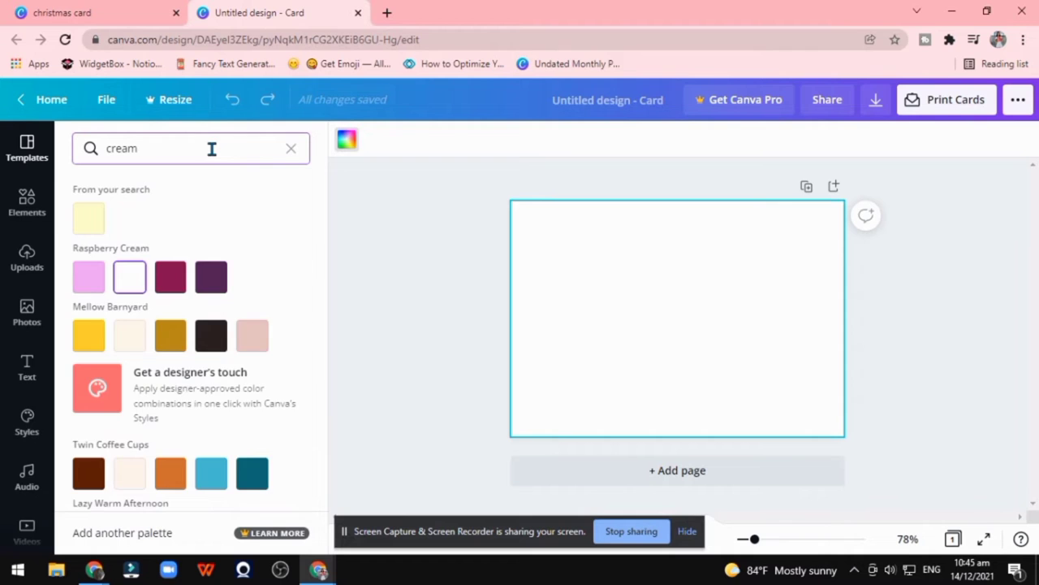
{"action": "left_click", "coordinate": [253, 339]}
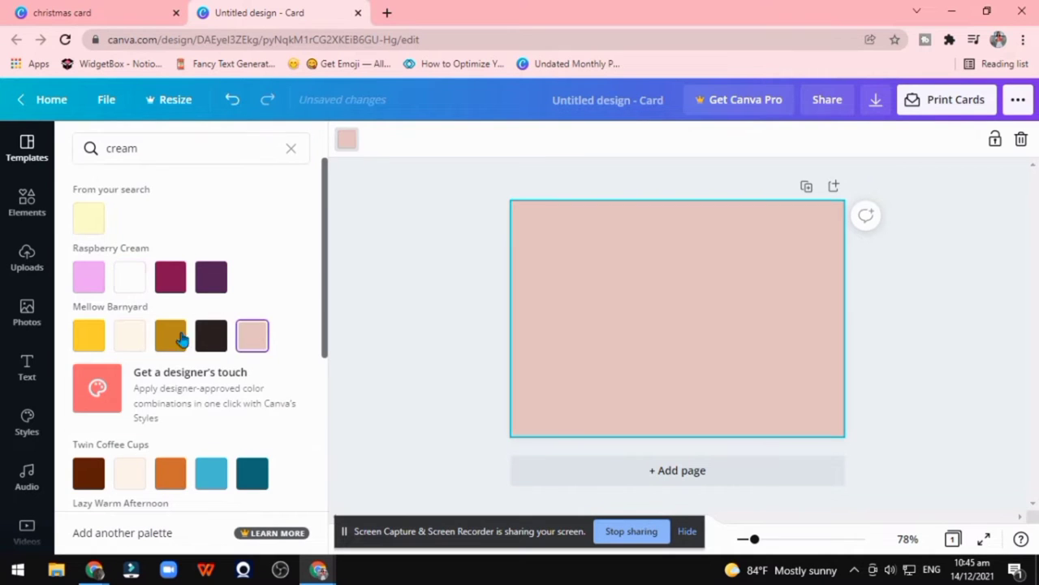
{"action": "left_click", "coordinate": [131, 340]}
{"action": "left_click", "coordinate": [977, 332]}
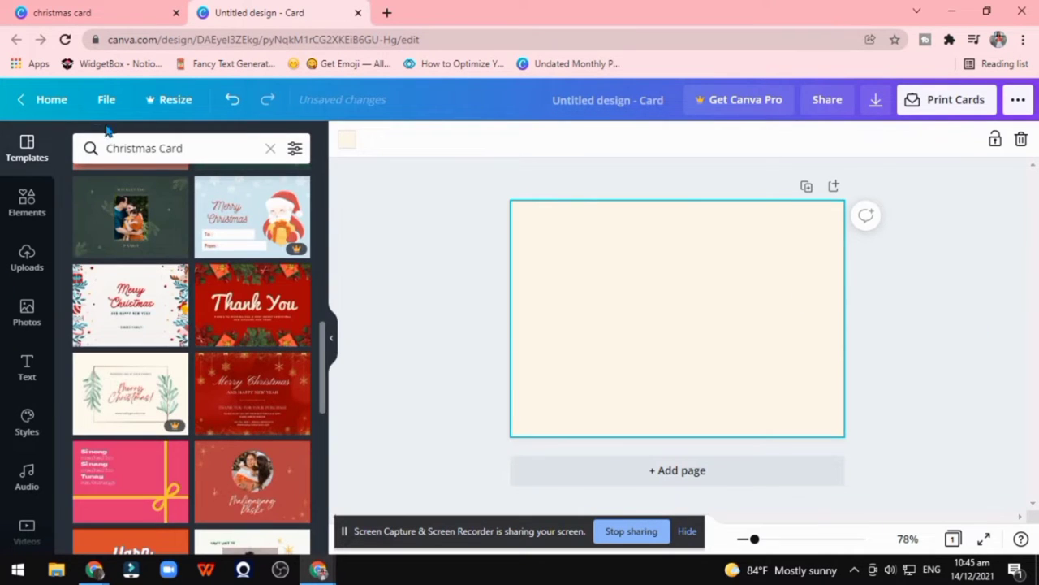
Step: Search Elements for 'Christmas' and narrow the results to Christmas backgrounds
{"action": "left_click", "coordinate": [27, 256]}
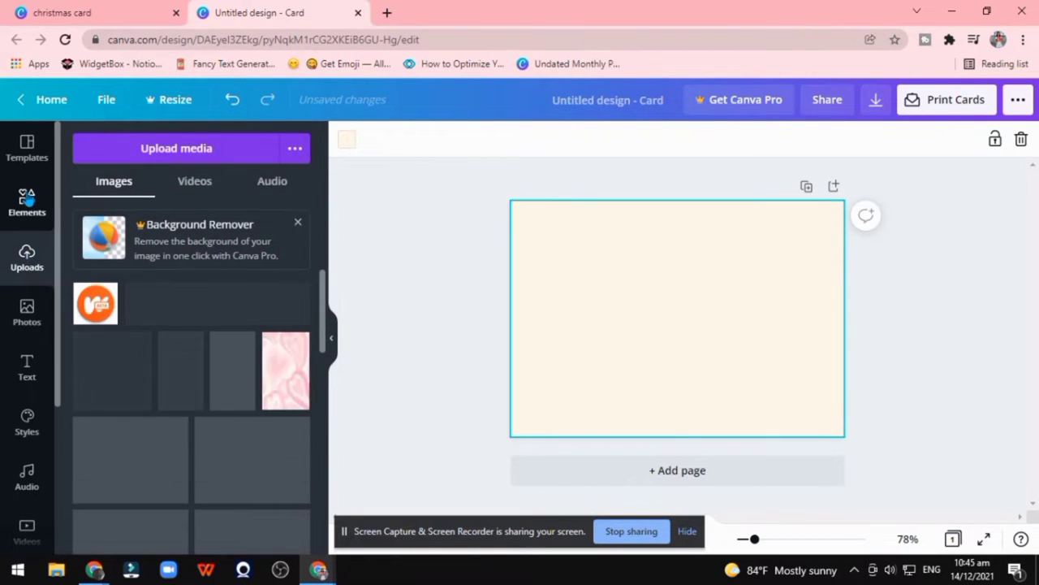
{"action": "left_click", "coordinate": [27, 201]}
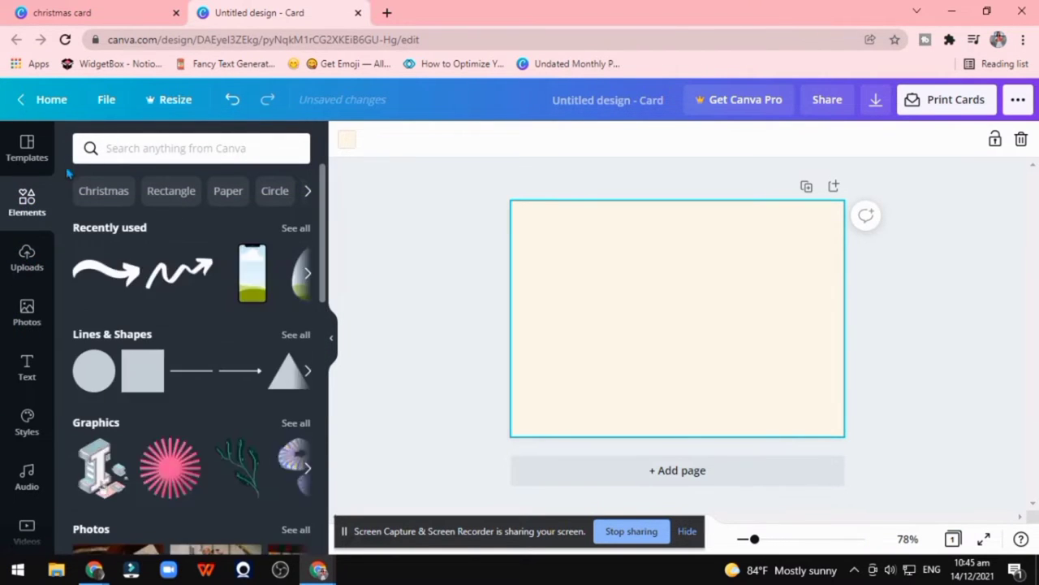
{"action": "left_click", "coordinate": [135, 148]}
{"action": "type", "text": "hri"}
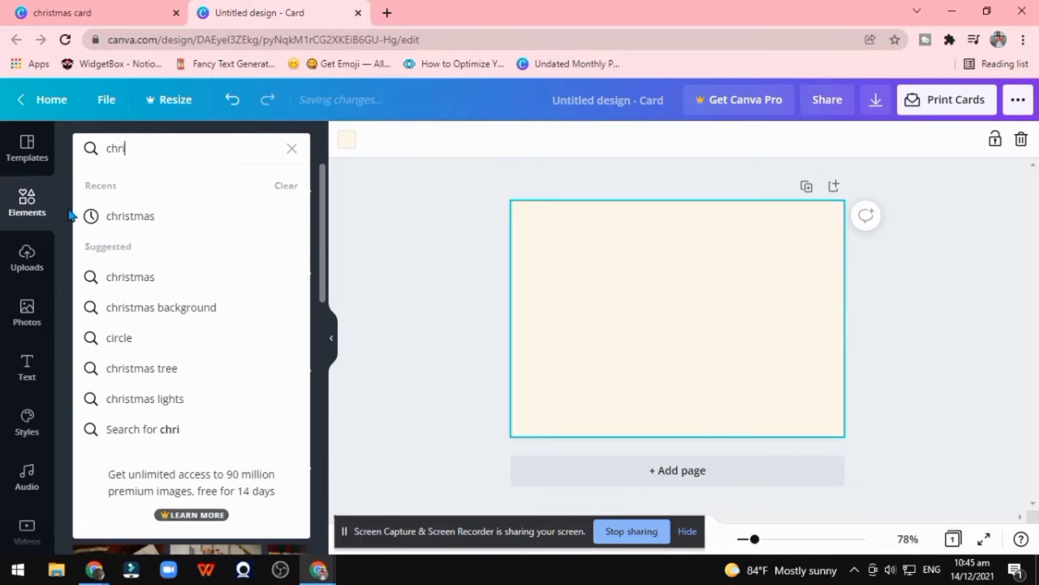
{"action": "type", "text": "stmas"}
{"action": "key", "text": "Return"}
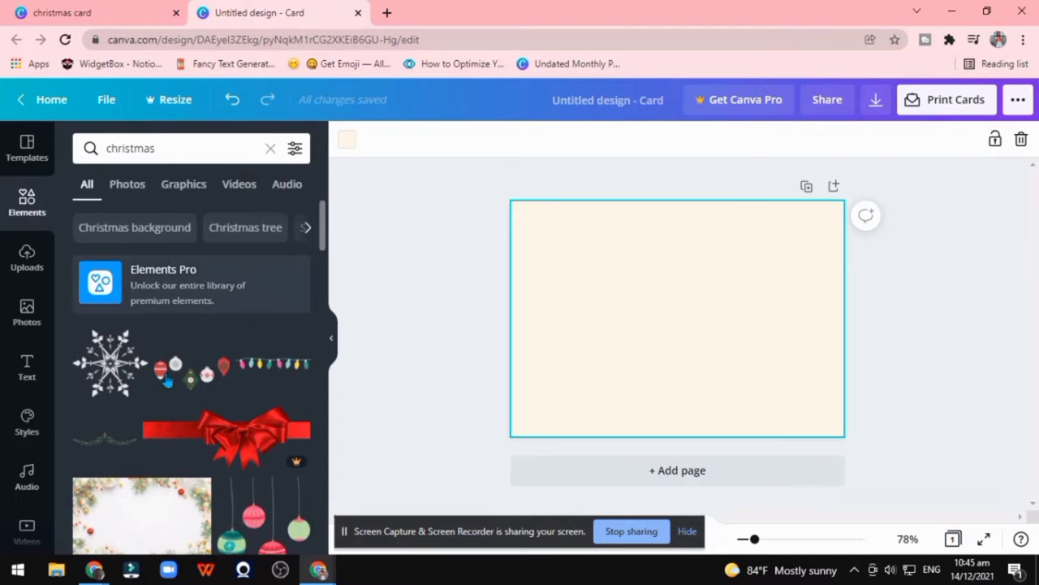
{"action": "left_click", "coordinate": [134, 227]}
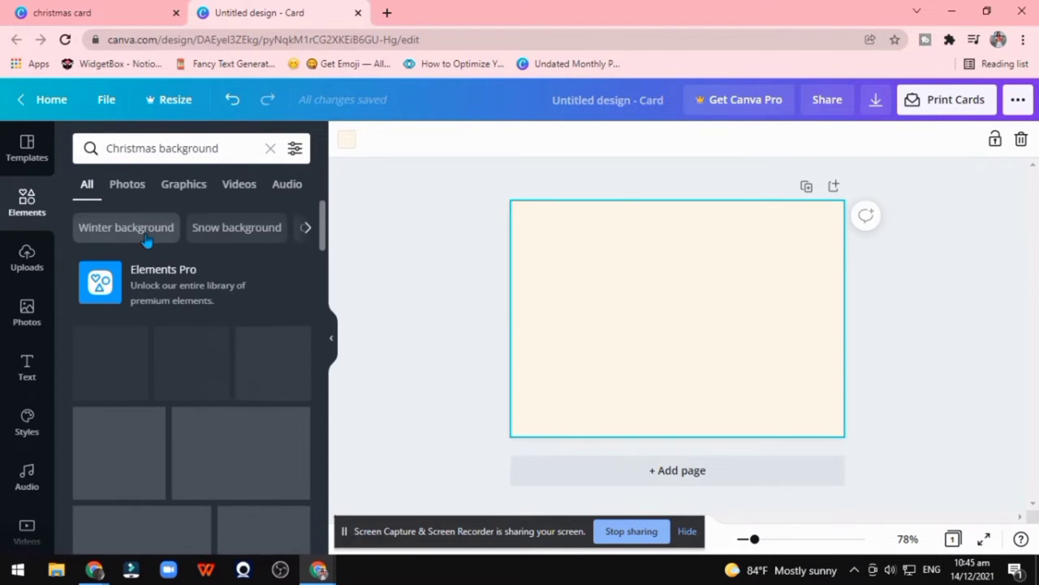
Step: Try a Christmas background image on the card, remove it, and browse more backgrounds
{"action": "scroll", "coordinate": [193, 461], "scroll_direction": "down", "scroll_amount": 3}
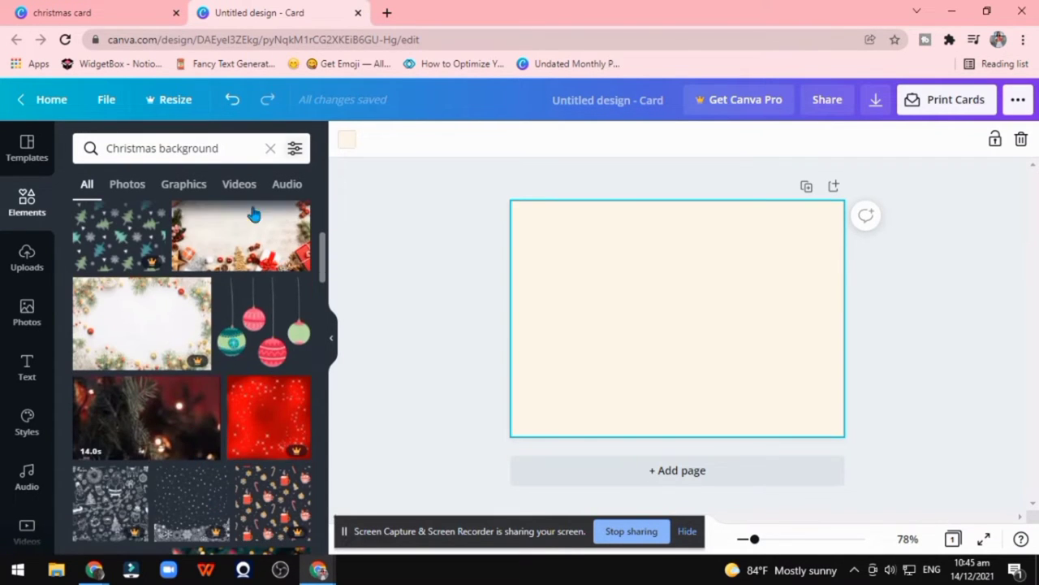
{"action": "scroll", "coordinate": [232, 243], "scroll_direction": "up", "scroll_amount": 1}
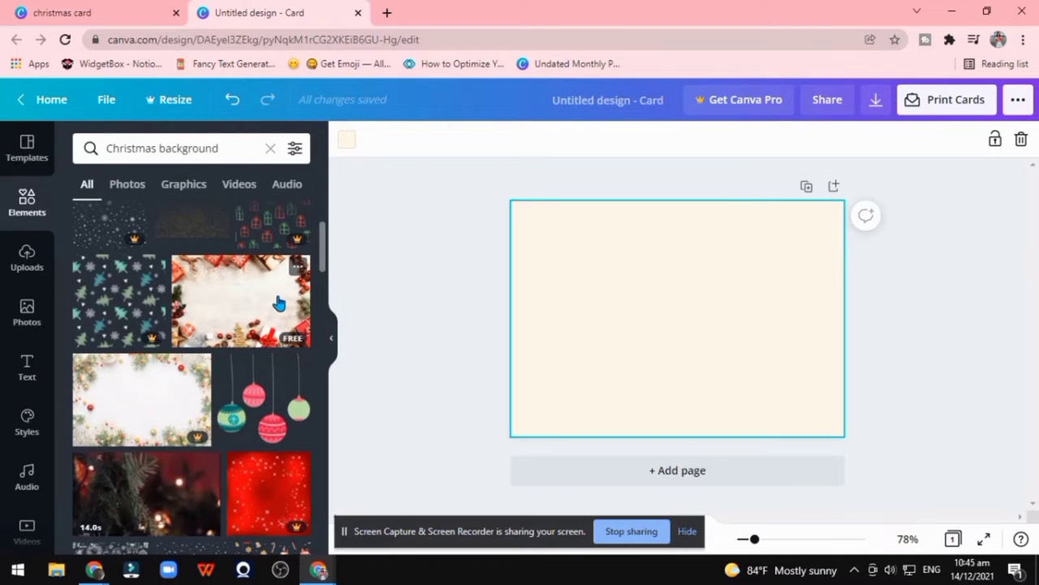
{"action": "left_click_drag", "start_coordinate": [211, 296], "coordinate": [217, 283]}
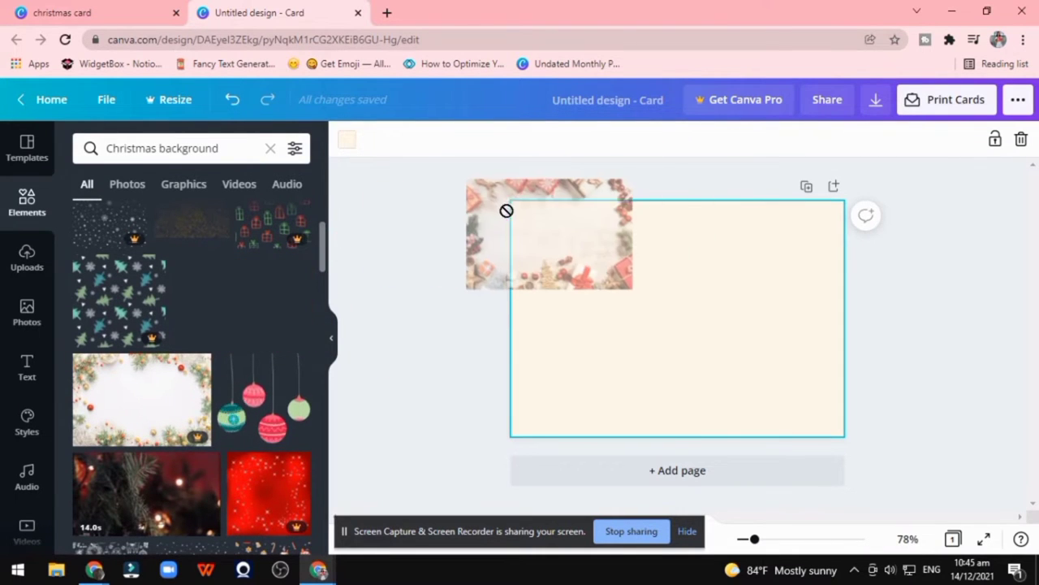
{"action": "mouse_move", "coordinate": [485, 200]}
{"action": "left_mouse_down"}
{"action": "mouse_move", "coordinate": [522, 211]}
{"action": "mouse_move", "coordinate": [234, 288]}
{"action": "left_mouse_up"}
{"action": "scroll", "coordinate": [233, 289], "scroll_direction": "down", "scroll_amount": 3}
{"action": "scroll", "coordinate": [202, 344], "scroll_direction": "down", "scroll_amount": 3}
{"action": "scroll", "coordinate": [219, 358], "scroll_direction": "down", "scroll_amount": 3}
{"action": "scroll", "coordinate": [235, 370], "scroll_direction": "down", "scroll_amount": 3}
{"action": "scroll", "coordinate": [249, 384], "scroll_direction": "down", "scroll_amount": 3}
{"action": "scroll", "coordinate": [244, 365], "scroll_direction": "down", "scroll_amount": 3}
{"action": "scroll", "coordinate": [232, 324], "scroll_direction": "down", "scroll_amount": 3}
{"action": "scroll", "coordinate": [215, 285], "scroll_direction": "down", "scroll_amount": 3}
{"action": "scroll", "coordinate": [195, 235], "scroll_direction": "down", "scroll_amount": 2}
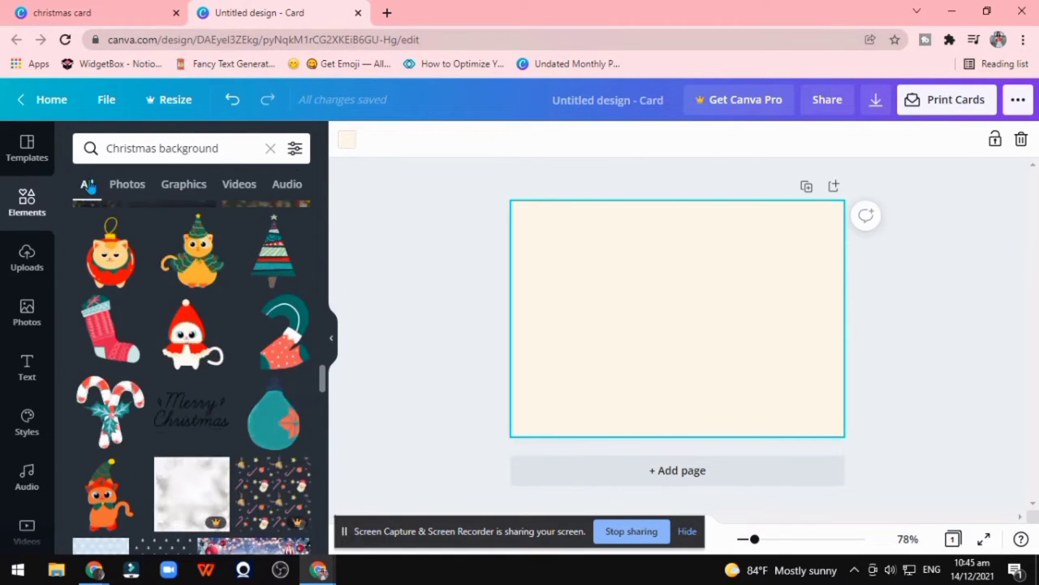
Step: Search Elements for 'christmas' and browse the Graphics results
{"action": "left_click", "coordinate": [122, 148]}
{"action": "type", "text": "christmas"}
{"action": "key", "text": "Return"}
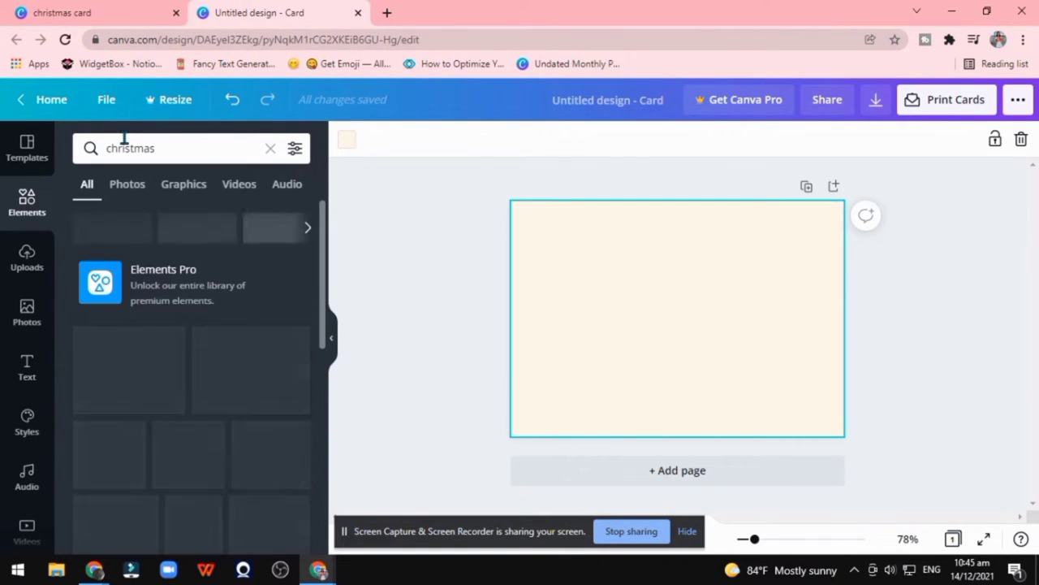
{"action": "scroll", "coordinate": [260, 352], "scroll_direction": "down", "scroll_amount": 5}
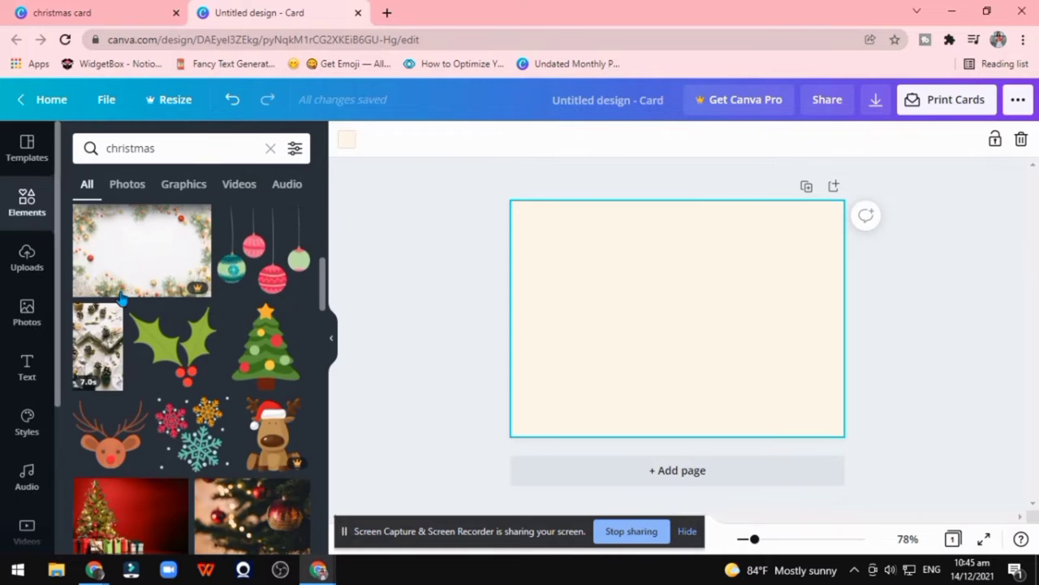
{"action": "left_click", "coordinate": [191, 195]}
{"action": "scroll", "coordinate": [182, 325], "scroll_direction": "down", "scroll_amount": 3}
{"action": "scroll", "coordinate": [182, 325], "scroll_direction": "down", "scroll_amount": 3}
{"action": "scroll", "coordinate": [182, 325], "scroll_direction": "down", "scroll_amount": 3}
{"action": "scroll", "coordinate": [182, 325], "scroll_direction": "down", "scroll_amount": 3}
{"action": "scroll", "coordinate": [195, 284], "scroll_direction": "down", "scroll_amount": 3}
{"action": "scroll", "coordinate": [200, 265], "scroll_direction": "down", "scroll_amount": 1}
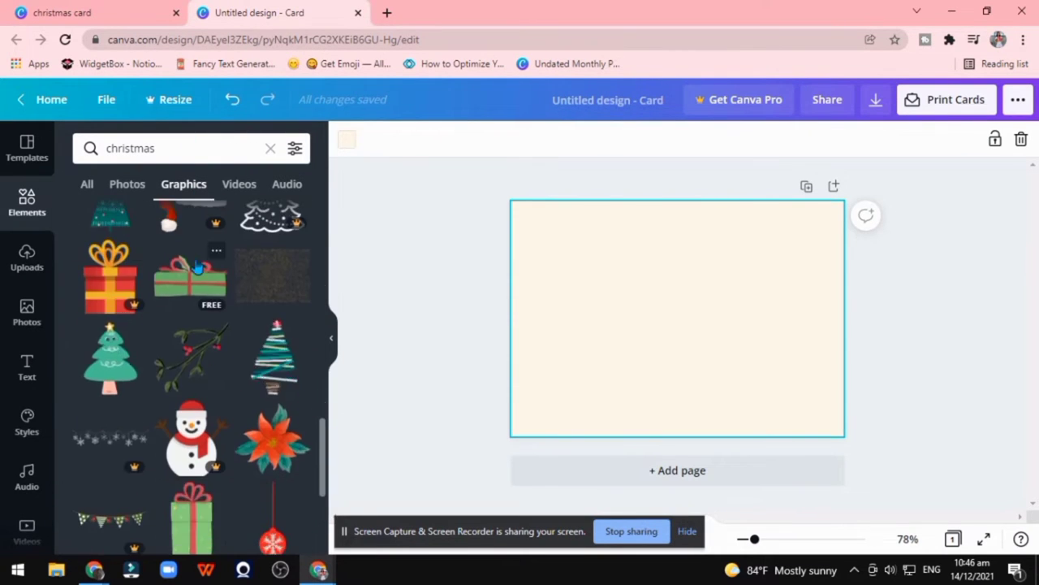
{"action": "scroll", "coordinate": [138, 364], "scroll_direction": "down", "scroll_amount": 3}
{"action": "scroll", "coordinate": [98, 426], "scroll_direction": "down", "scroll_amount": 2}
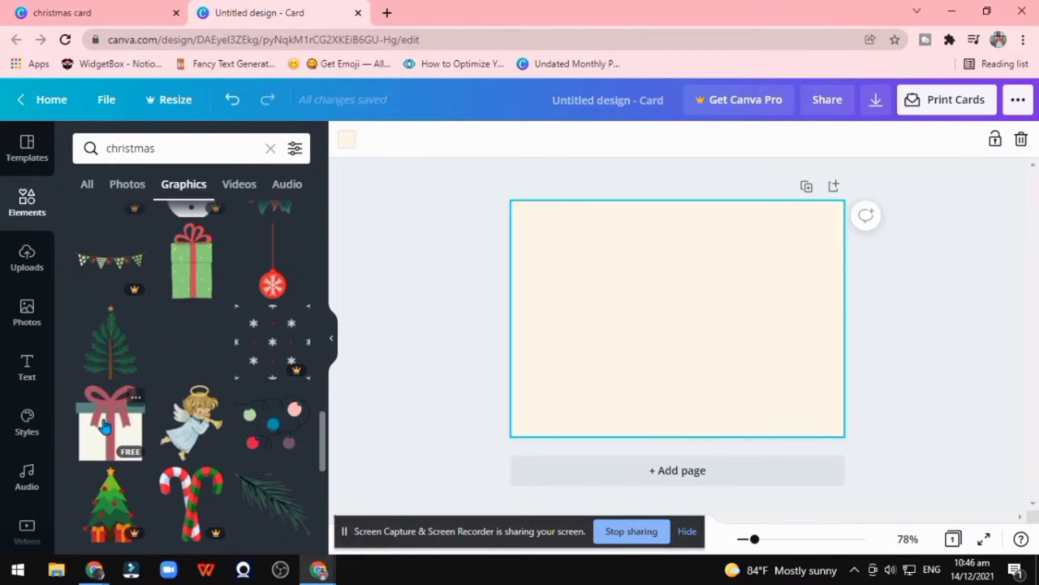
{"action": "scroll", "coordinate": [104, 426], "scroll_direction": "down", "scroll_amount": 3}
{"action": "scroll", "coordinate": [113, 428], "scroll_direction": "down", "scroll_amount": 1}
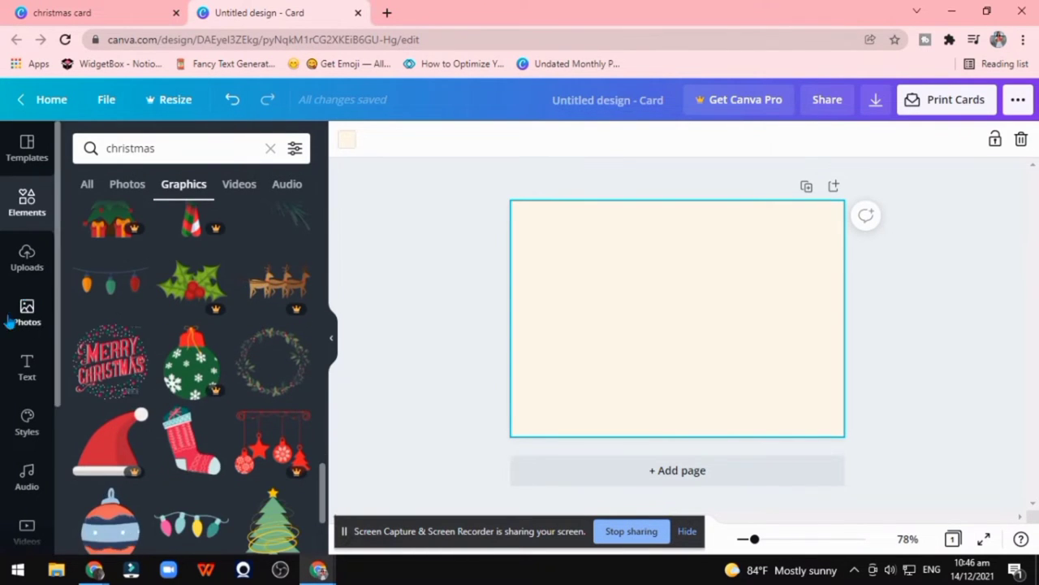
{"action": "scroll", "coordinate": [121, 381], "scroll_direction": "down", "scroll_amount": 2}
{"action": "scroll", "coordinate": [114, 325], "scroll_direction": "down", "scroll_amount": 3}
{"action": "scroll", "coordinate": [111, 275], "scroll_direction": "up", "scroll_amount": 2}
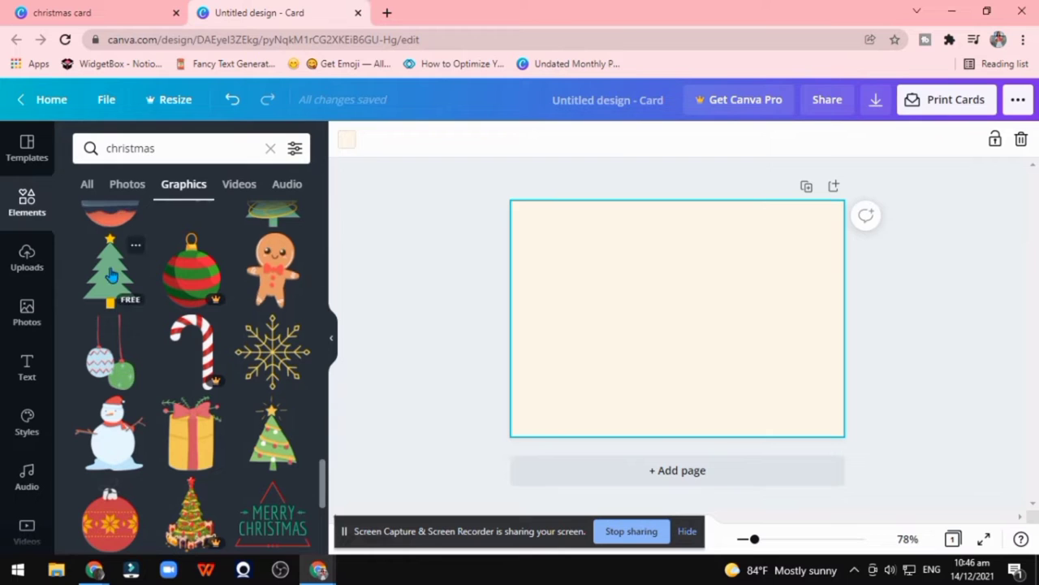
Step: Add a snowman and a Christmas tree graphic, then remove both from the card
{"action": "left_click", "coordinate": [110, 446]}
{"action": "scroll", "coordinate": [203, 366], "scroll_direction": "down", "scroll_amount": 3}
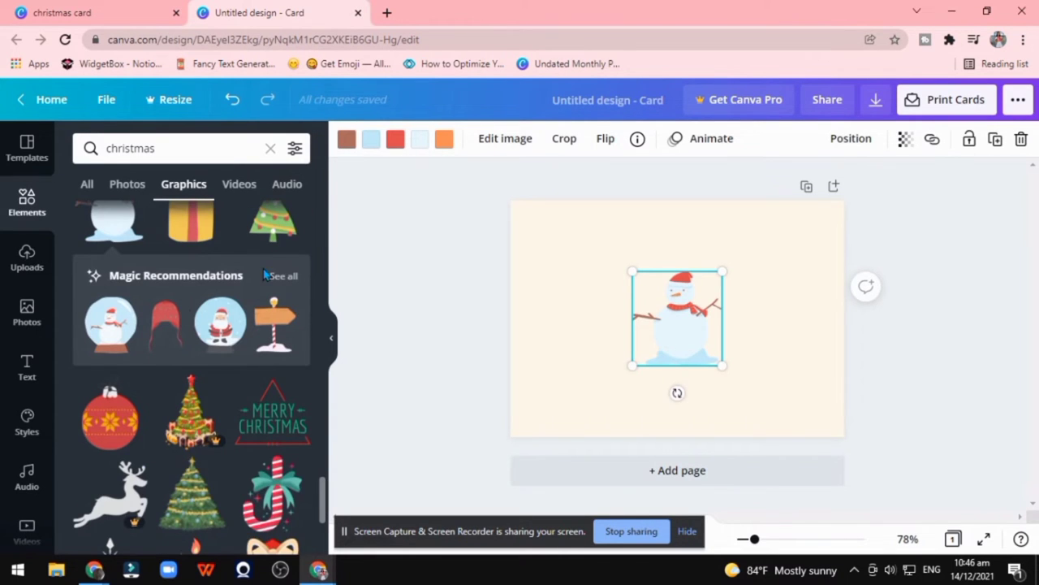
{"action": "left_click", "coordinate": [268, 235]}
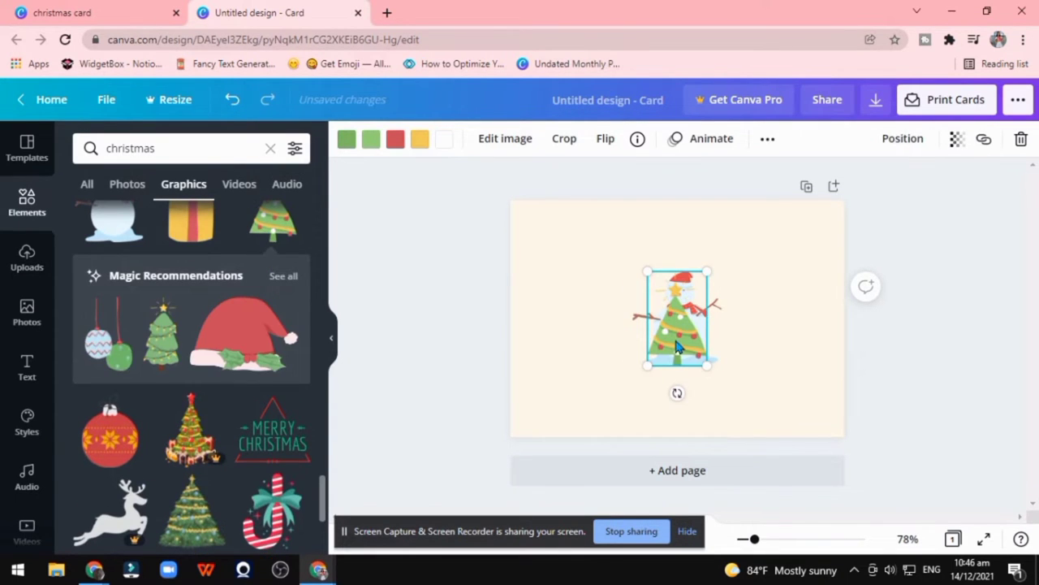
{"action": "key", "text": "Delete"}
{"action": "scroll", "coordinate": [215, 439], "scroll_direction": "down", "scroll_amount": 3}
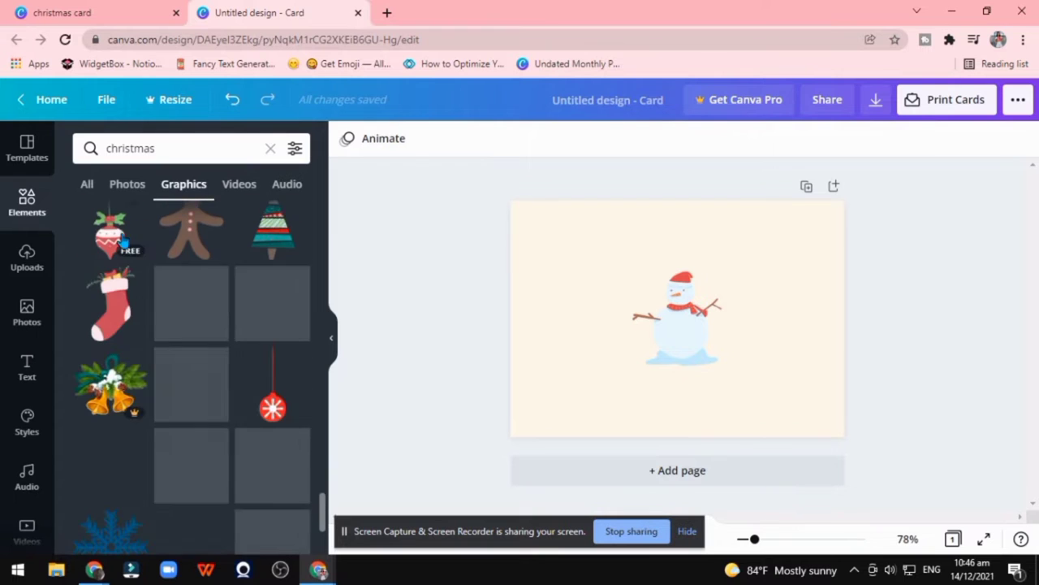
{"action": "scroll", "coordinate": [262, 335], "scroll_direction": "down", "scroll_amount": 3}
{"action": "scroll", "coordinate": [262, 333], "scroll_direction": "down", "scroll_amount": 3}
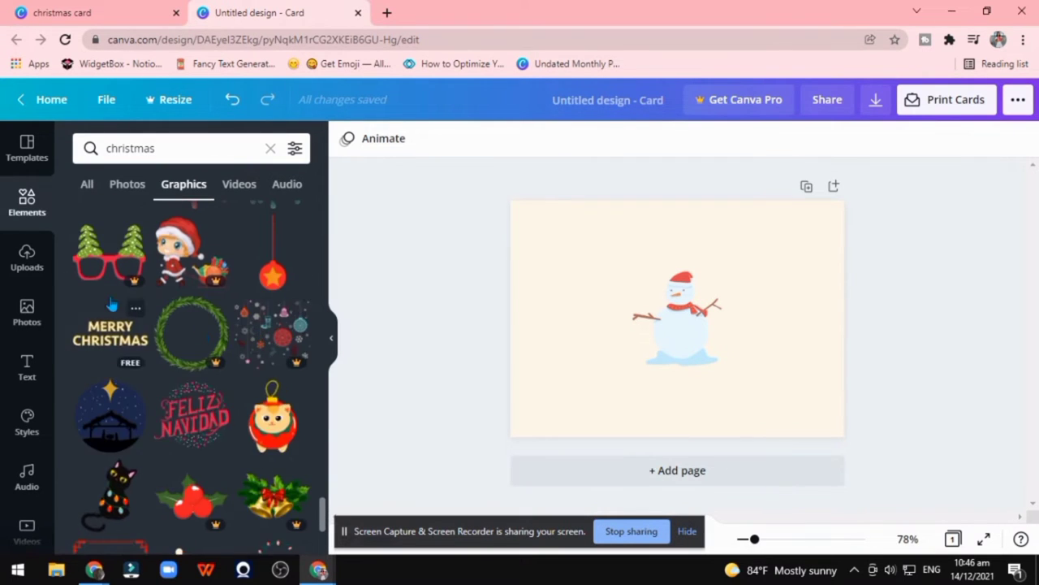
{"action": "scroll", "coordinate": [162, 424], "scroll_direction": "down", "scroll_amount": 3}
{"action": "scroll", "coordinate": [162, 423], "scroll_direction": "down", "scroll_amount": 3}
{"action": "scroll", "coordinate": [161, 418], "scroll_direction": "down", "scroll_amount": 3}
{"action": "scroll", "coordinate": [158, 414], "scroll_direction": "down", "scroll_amount": 3}
{"action": "scroll", "coordinate": [154, 406], "scroll_direction": "down", "scroll_amount": 3}
{"action": "scroll", "coordinate": [122, 439], "scroll_direction": "up", "scroll_amount": 3}
{"action": "key", "text": "ctrl+z"}
{"action": "key", "text": "ctrl+z"}
Step: Search the Backgrounds library for 'christmas', fixing the misspelled search word
{"action": "scroll", "coordinate": [22, 501], "scroll_direction": "down", "scroll_amount": 3}
{"action": "left_click", "coordinate": [27, 361]}
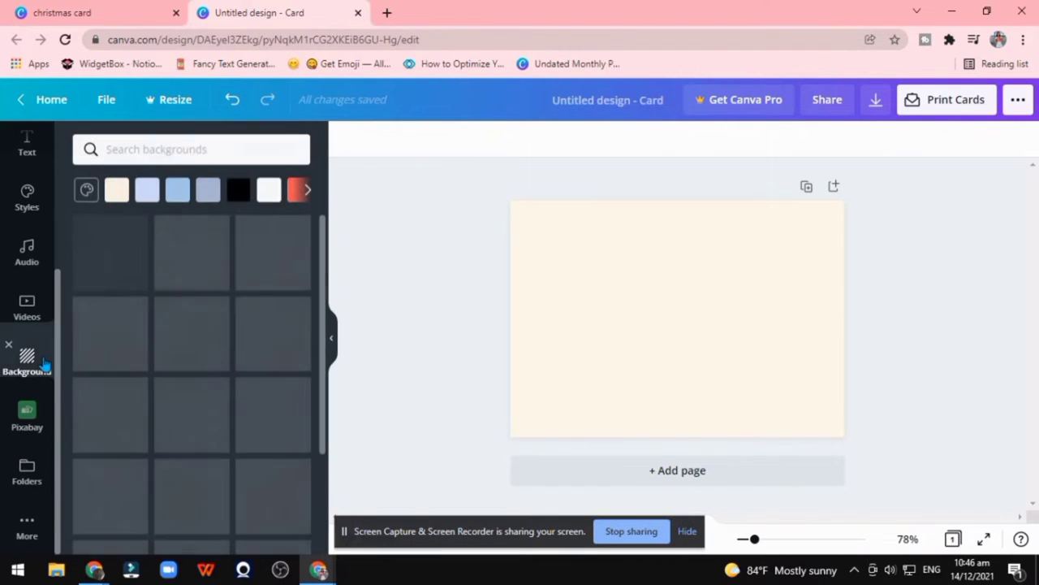
{"action": "left_click", "coordinate": [210, 147]}
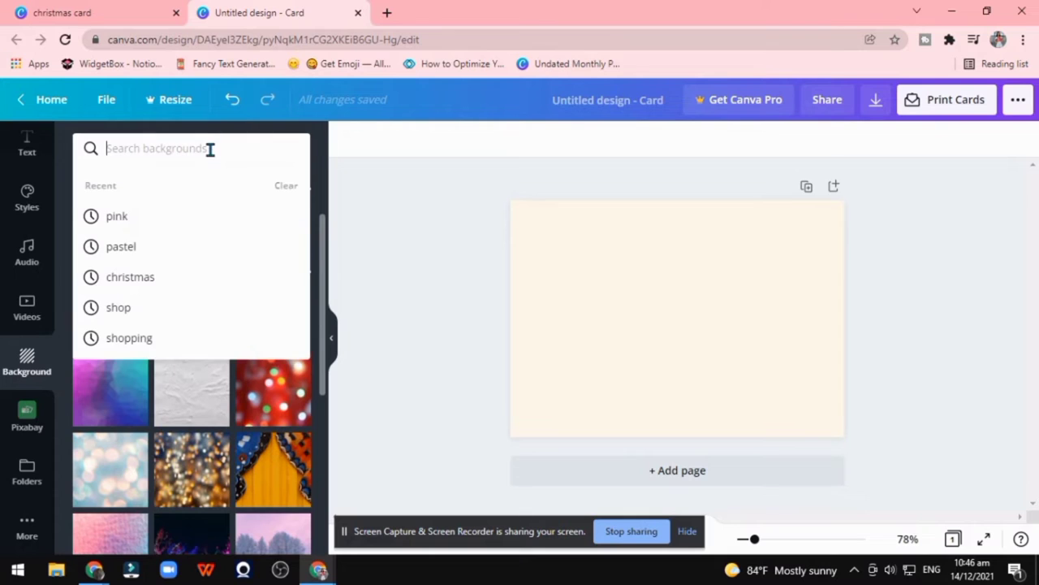
{"action": "type", "text": "chris"}
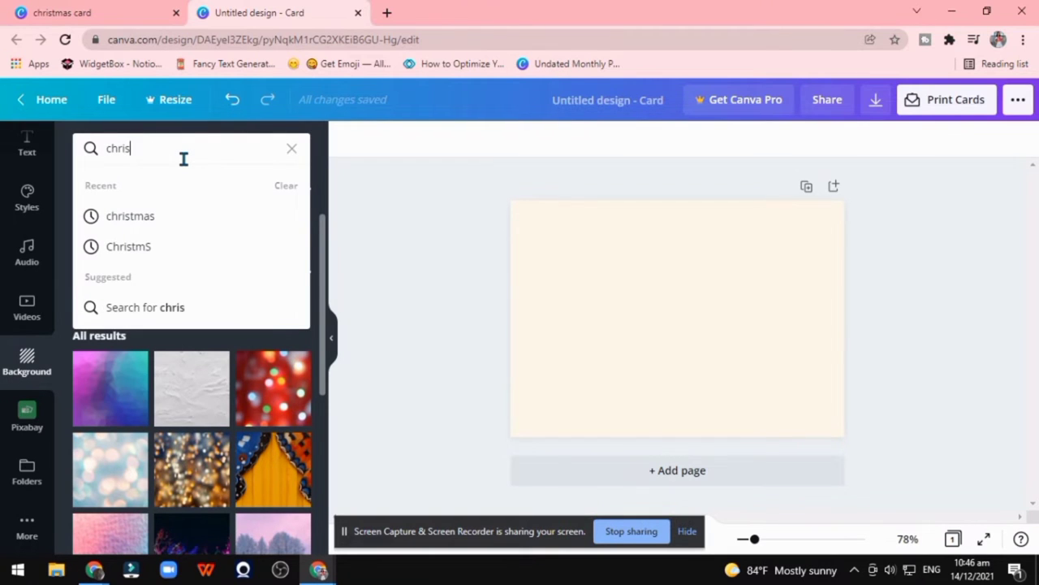
{"action": "type", "text": "tmsaa"}
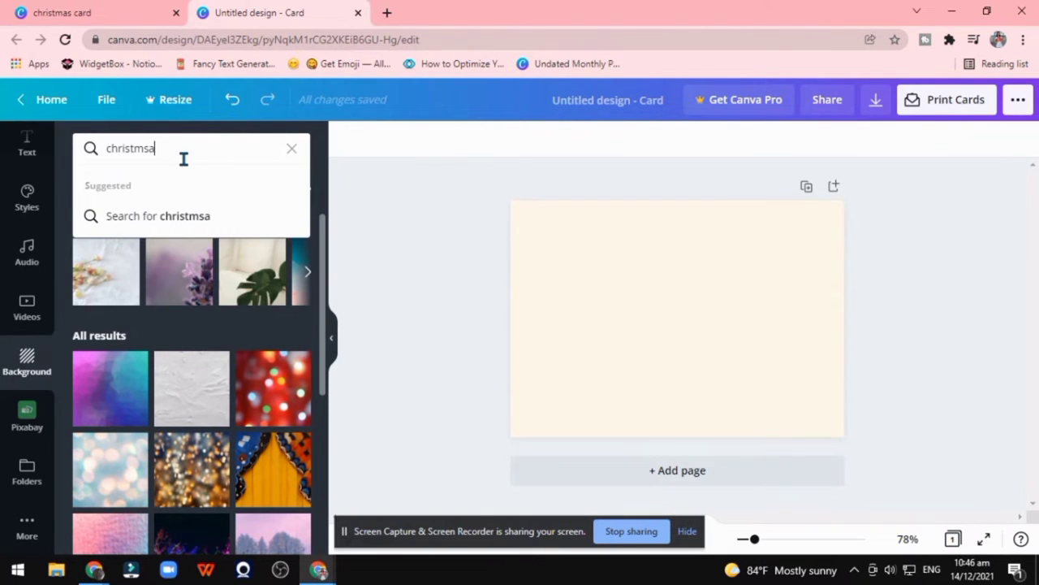
{"action": "key", "text": "BackSpace"}
{"action": "key", "text": "BackSpace"}
{"action": "type", "text": "as"}
{"action": "key", "text": "Return"}
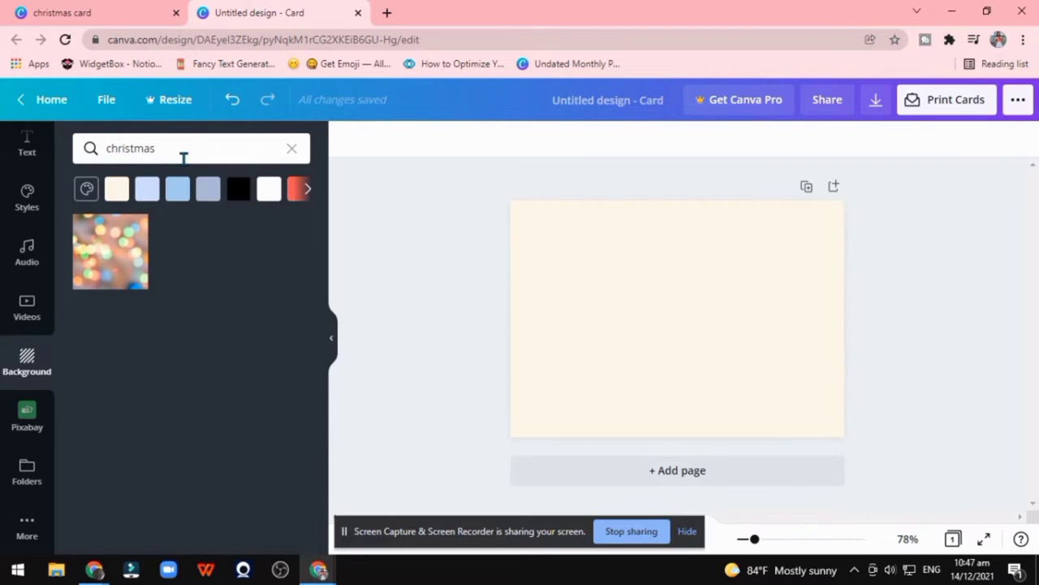
{"action": "left_click", "coordinate": [183, 155]}
{"action": "double_click", "coordinate": [183, 154]}
{"action": "scroll", "coordinate": [27, 358], "scroll_direction": "up", "scroll_amount": 2}
{"action": "scroll", "coordinate": [26, 324], "scroll_direction": "up", "scroll_amount": 1}
{"action": "scroll", "coordinate": [27, 257], "scroll_direction": "up", "scroll_amount": 2}
Step: Search Photos for 'christmas' and try the red Christmas-tree photo as the background
{"action": "left_click", "coordinate": [25, 310]}
{"action": "left_click", "coordinate": [199, 147]}
{"action": "type", "text": "chr"}
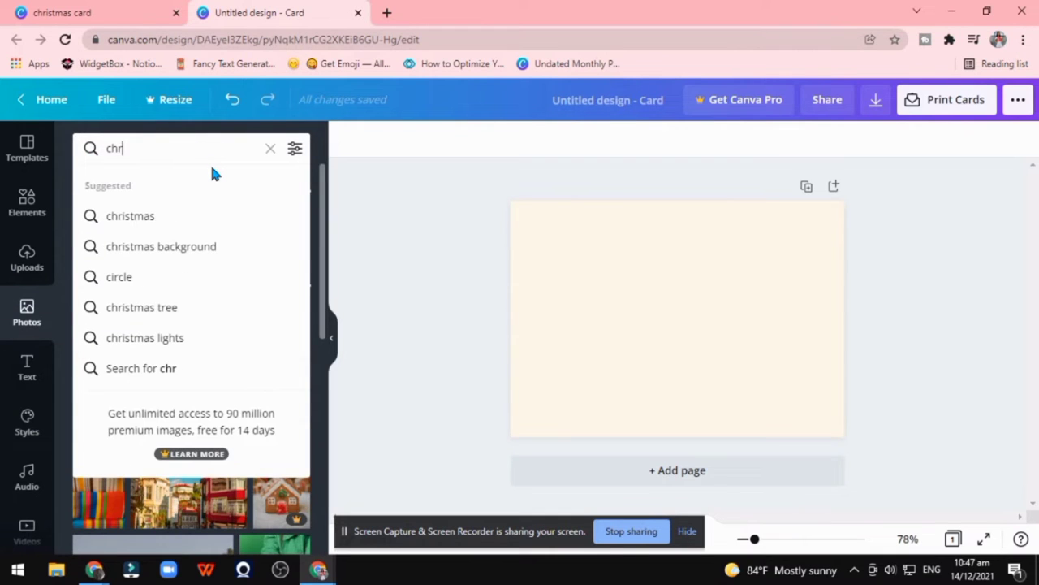
{"action": "type", "text": "istmas"}
{"action": "key", "text": "Return"}
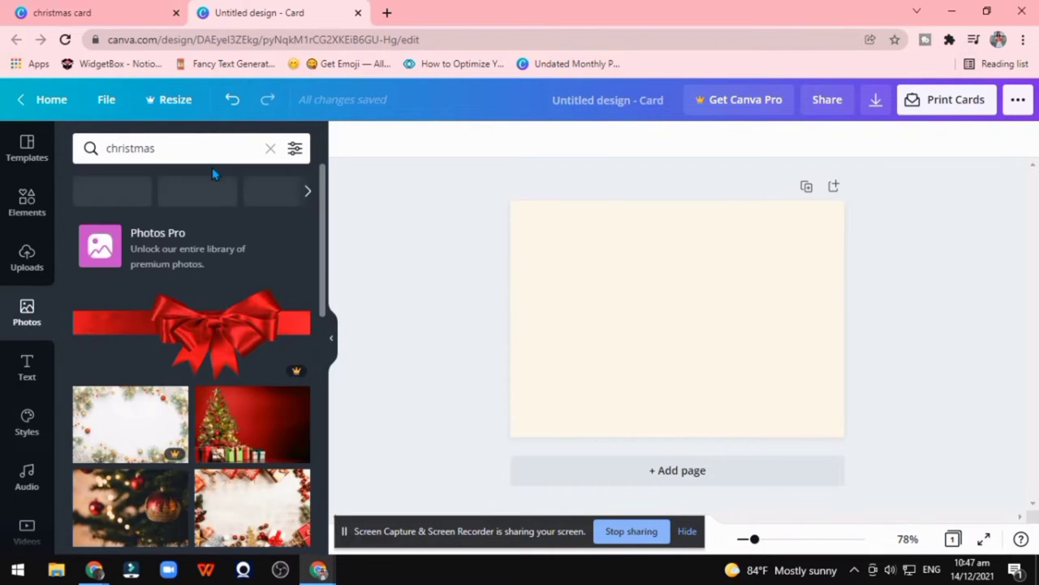
{"action": "scroll", "coordinate": [197, 416], "scroll_direction": "down", "scroll_amount": 1}
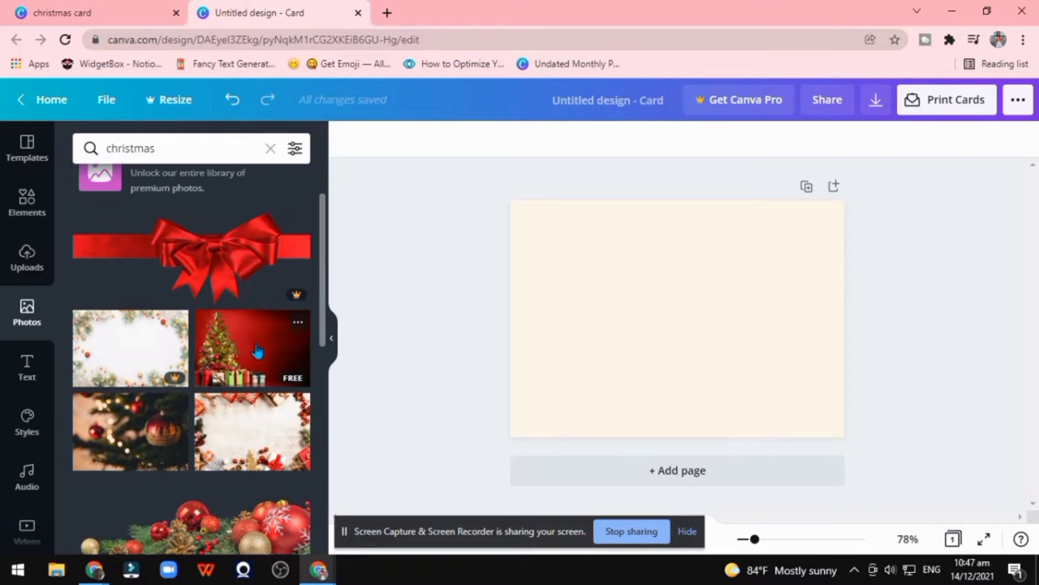
{"action": "left_click_drag", "start_coordinate": [256, 350], "coordinate": [527, 228]}
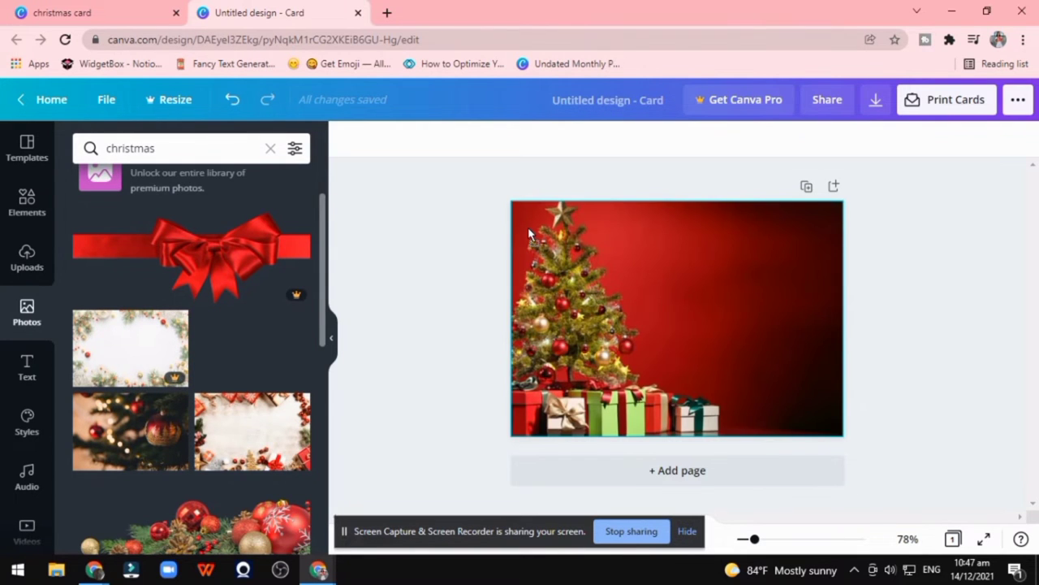
{"action": "left_click_drag", "start_coordinate": [528, 226], "coordinate": [528, 226]}
Step: Try the gift-box photo, then set the candy-cane garland photo as the background
{"action": "scroll", "coordinate": [235, 401], "scroll_direction": "down", "scroll_amount": 5}
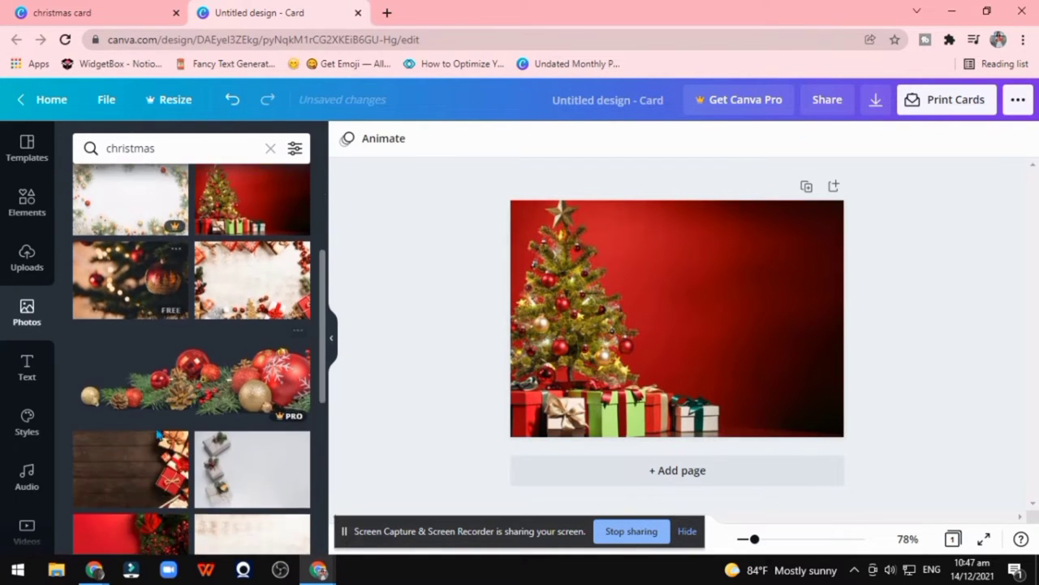
{"action": "scroll", "coordinate": [203, 422], "scroll_direction": "down", "scroll_amount": 5}
{"action": "scroll", "coordinate": [244, 244], "scroll_direction": "down", "scroll_amount": 5}
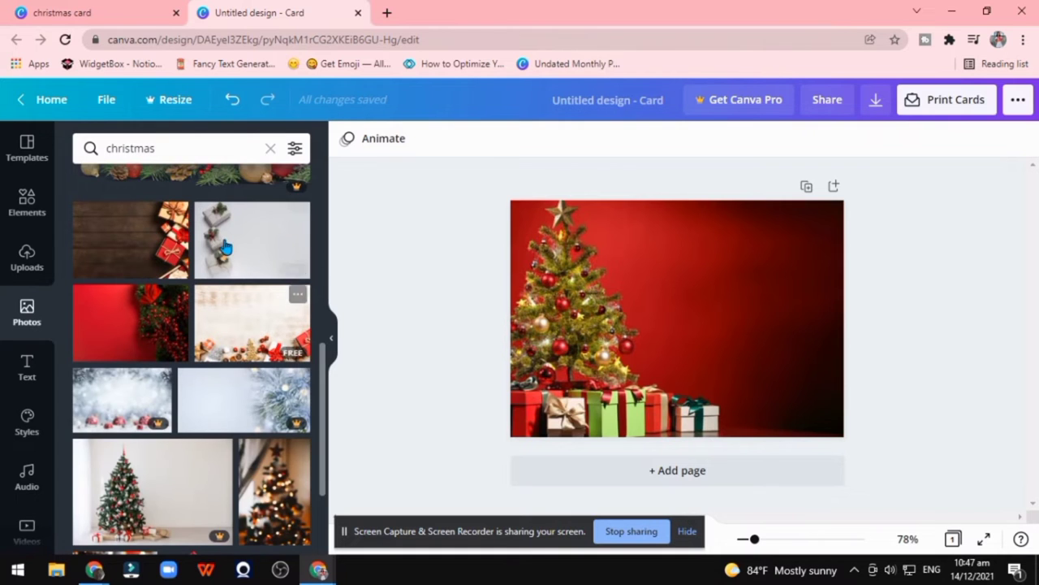
{"action": "left_click_drag", "start_coordinate": [224, 279], "coordinate": [591, 213]}
{"action": "scroll", "coordinate": [184, 412], "scroll_direction": "down", "scroll_amount": 2}
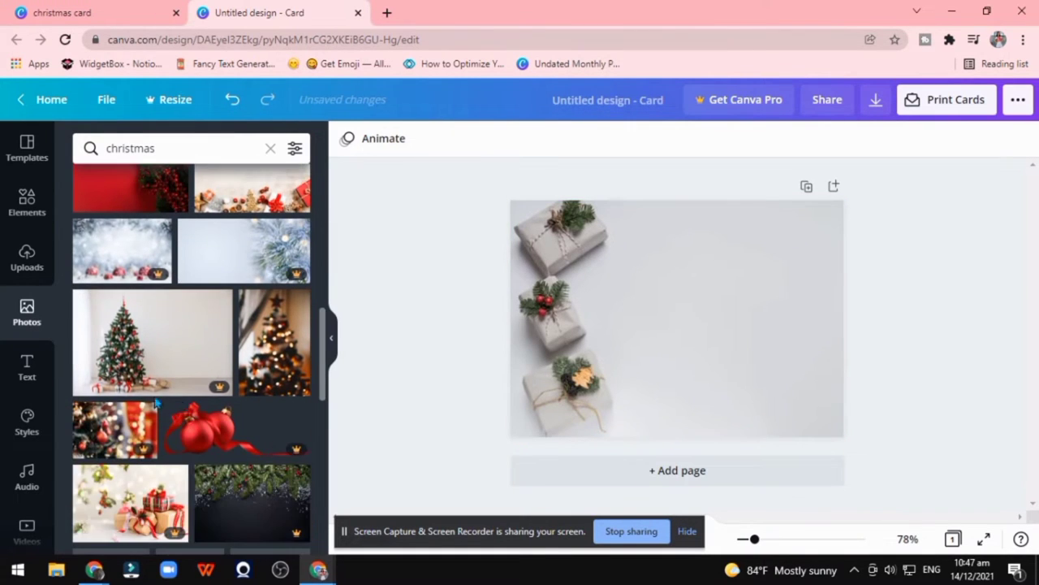
{"action": "scroll", "coordinate": [130, 392], "scroll_direction": "down", "scroll_amount": 2}
{"action": "scroll", "coordinate": [155, 398], "scroll_direction": "down", "scroll_amount": 1}
{"action": "scroll", "coordinate": [154, 390], "scroll_direction": "down", "scroll_amount": 1}
{"action": "scroll", "coordinate": [134, 244], "scroll_direction": "down", "scroll_amount": 2}
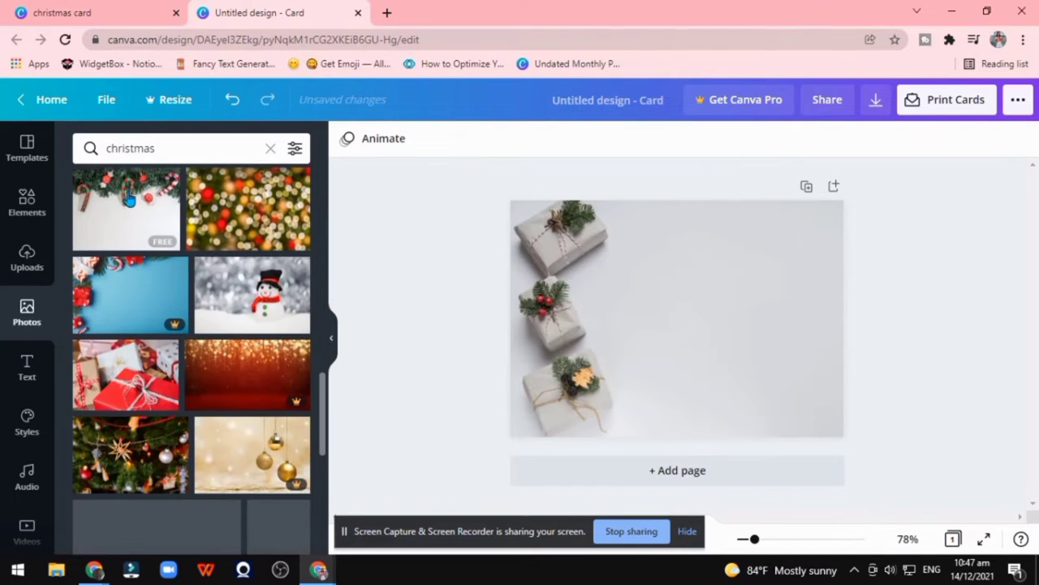
{"action": "left_click_drag", "start_coordinate": [128, 197], "coordinate": [513, 233]}
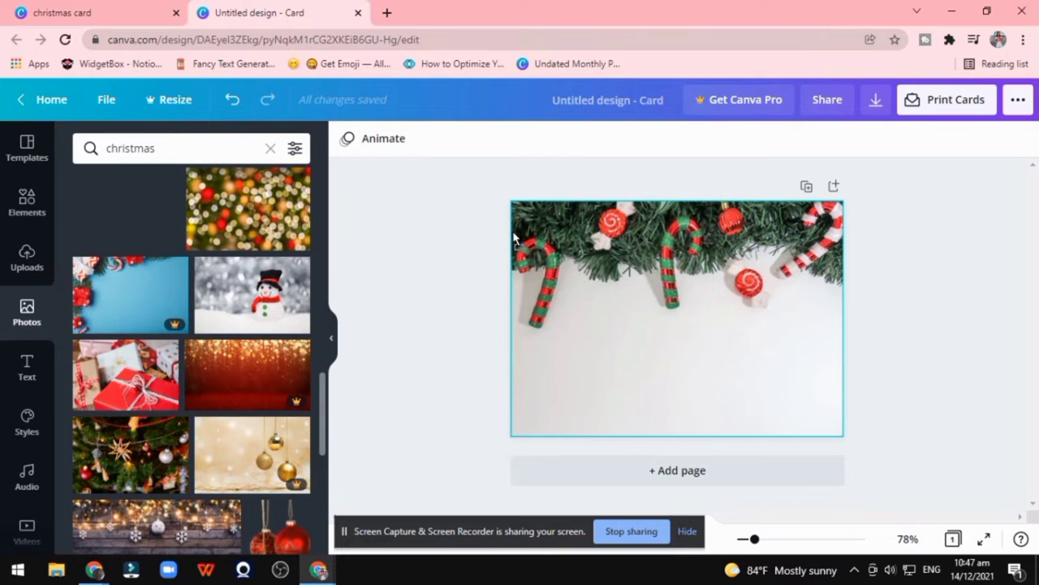
Step: Browse the christmas photo results and try a bells-and-mini-trees photo on the card
{"action": "scroll", "coordinate": [142, 366], "scroll_direction": "down", "scroll_amount": 3}
{"action": "scroll", "coordinate": [142, 366], "scroll_direction": "down", "scroll_amount": 1}
{"action": "scroll", "coordinate": [143, 365], "scroll_direction": "down", "scroll_amount": 2}
{"action": "scroll", "coordinate": [142, 365], "scroll_direction": "down", "scroll_amount": 3}
{"action": "scroll", "coordinate": [142, 366], "scroll_direction": "up", "scroll_amount": 3}
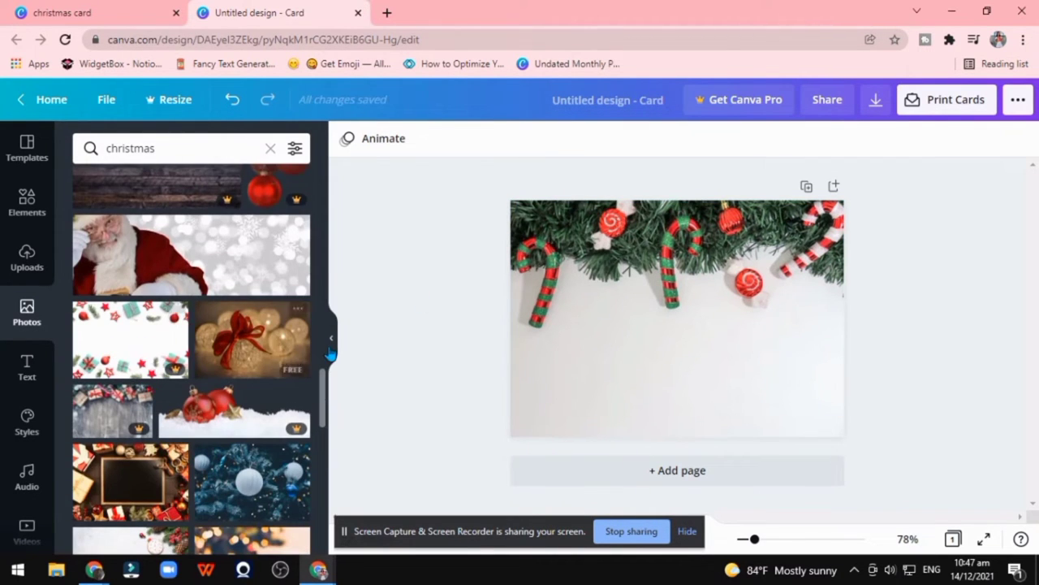
{"action": "mouse_move", "coordinate": [130, 339]}
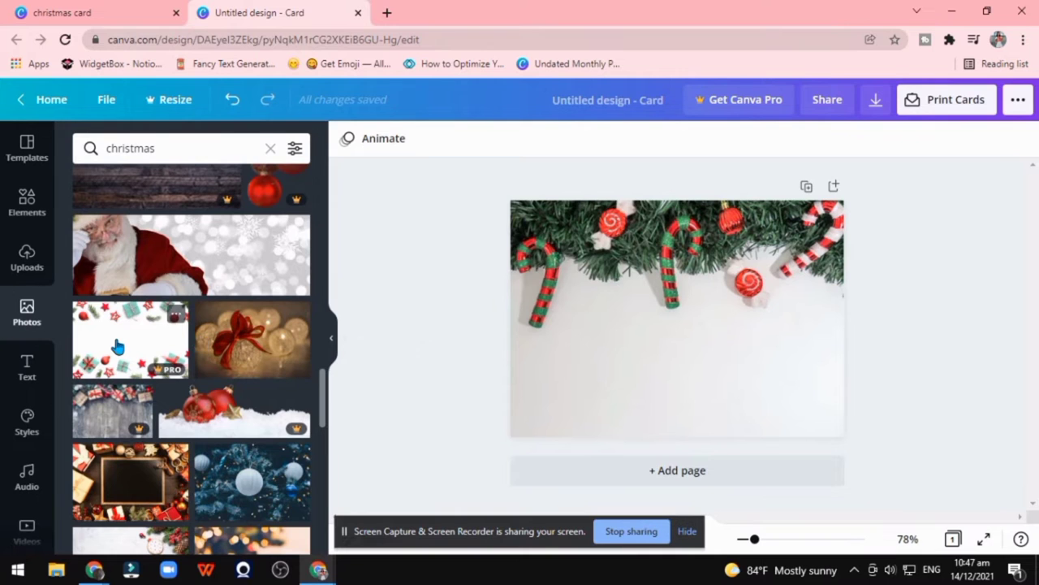
{"action": "scroll", "coordinate": [117, 346], "scroll_direction": "down", "scroll_amount": 2}
{"action": "scroll", "coordinate": [117, 347], "scroll_direction": "up", "scroll_amount": 1}
{"action": "scroll", "coordinate": [117, 347], "scroll_direction": "down", "scroll_amount": 2}
{"action": "scroll", "coordinate": [306, 331], "scroll_direction": "down", "scroll_amount": 2}
{"action": "scroll", "coordinate": [211, 438], "scroll_direction": "down", "scroll_amount": 2}
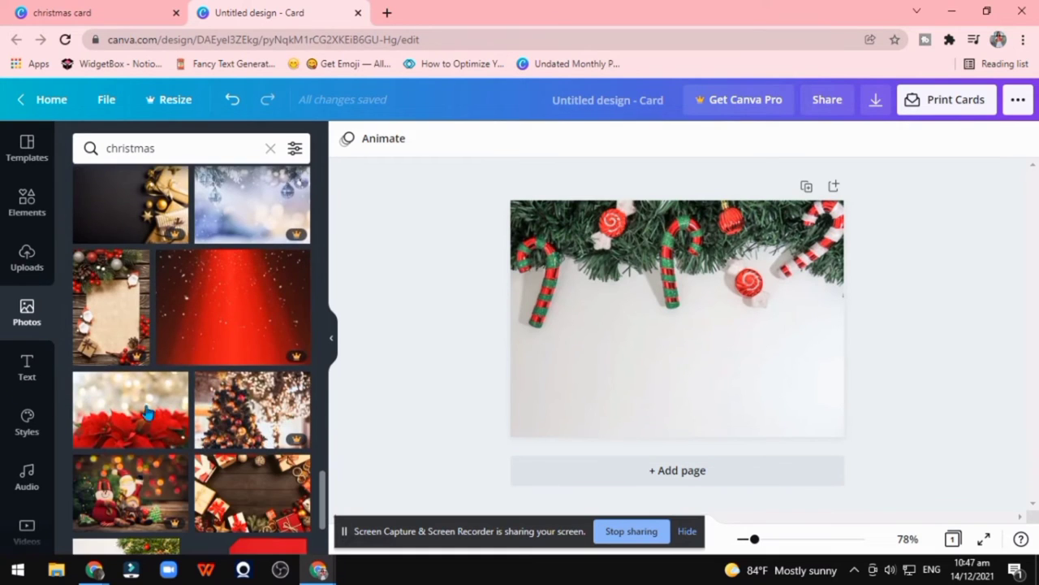
{"action": "scroll", "coordinate": [173, 416], "scroll_direction": "down", "scroll_amount": 2}
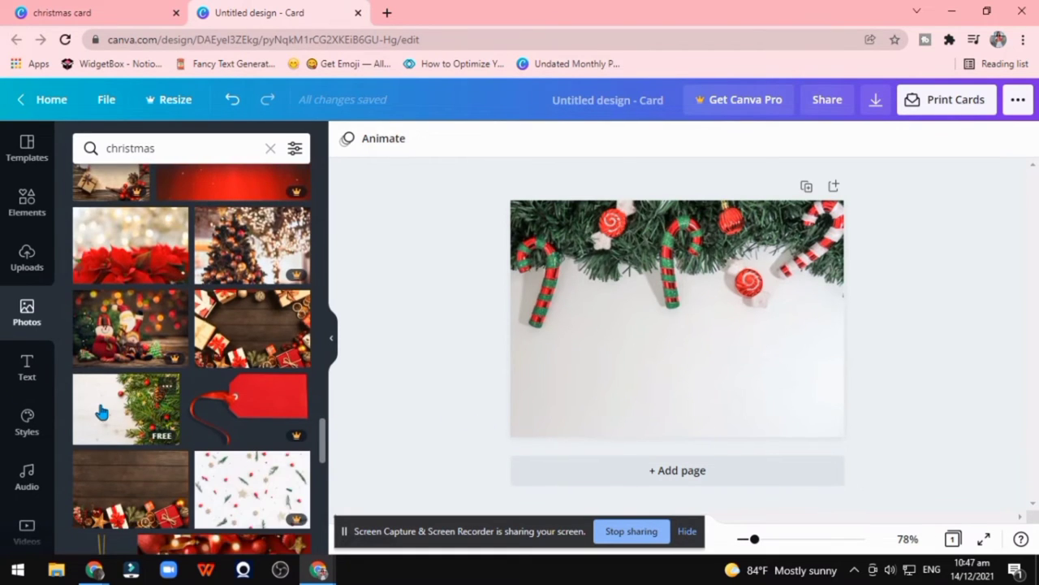
{"action": "scroll", "coordinate": [104, 414], "scroll_direction": "down", "scroll_amount": 2}
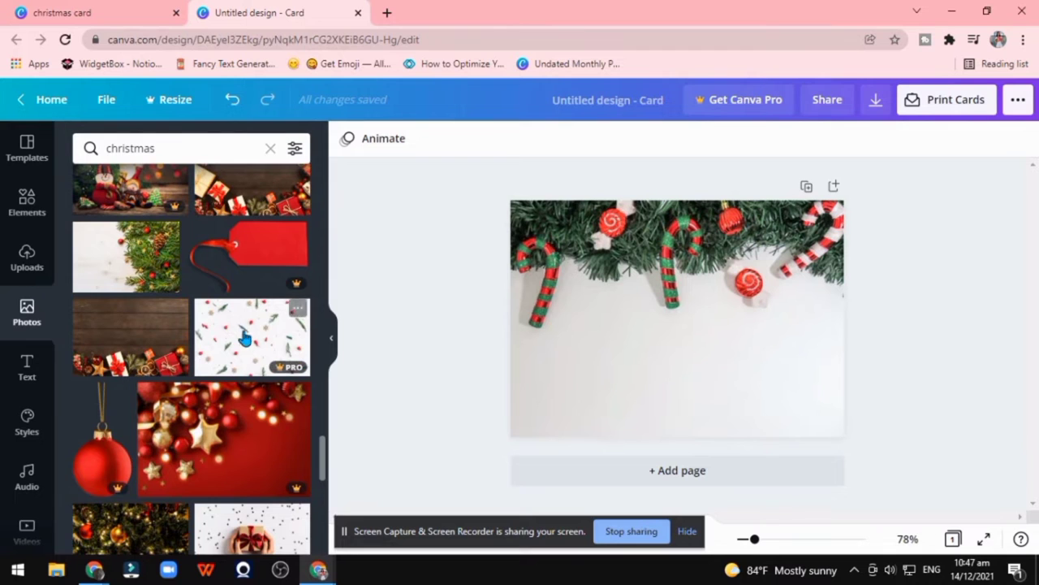
{"action": "scroll", "coordinate": [247, 382], "scroll_direction": "down", "scroll_amount": 4}
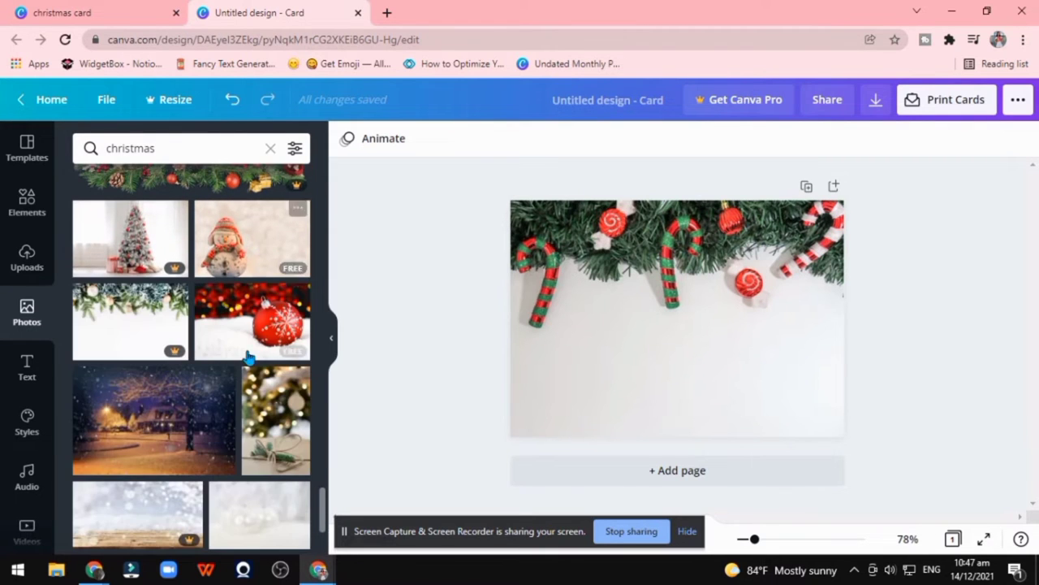
{"action": "scroll", "coordinate": [203, 341], "scroll_direction": "down", "scroll_amount": 2}
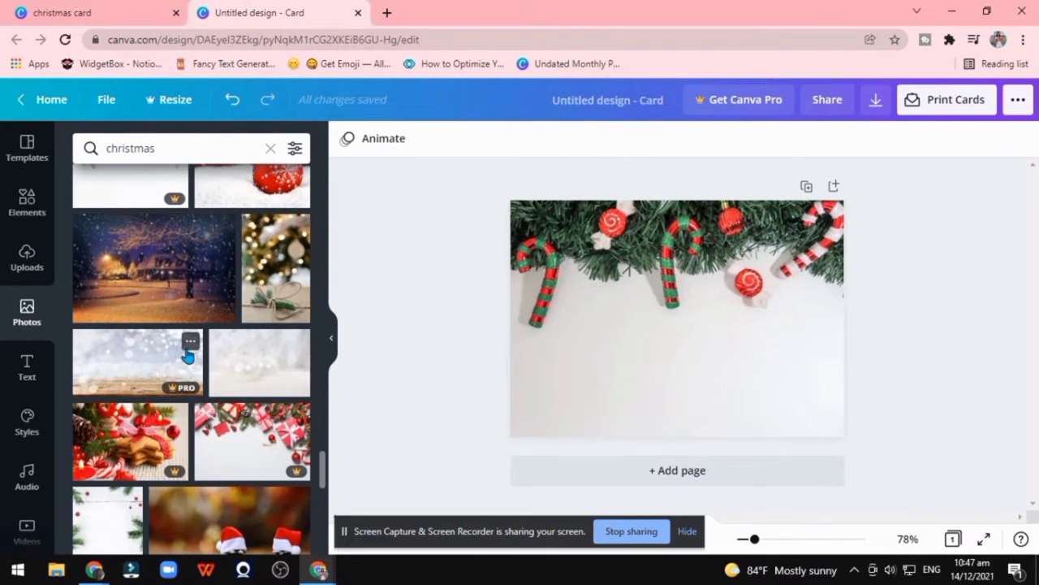
{"action": "scroll", "coordinate": [295, 366], "scroll_direction": "down", "scroll_amount": 2}
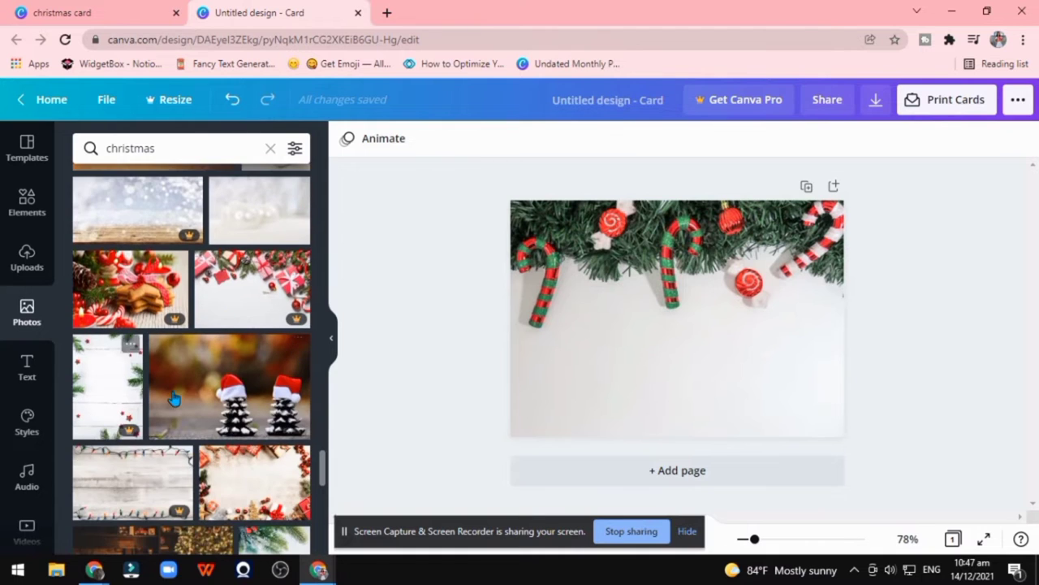
{"action": "scroll", "coordinate": [187, 333], "scroll_direction": "down", "scroll_amount": 1}
{"action": "scroll", "coordinate": [169, 352], "scroll_direction": "down", "scroll_amount": 3}
{"action": "scroll", "coordinate": [169, 353], "scroll_direction": "down", "scroll_amount": 2}
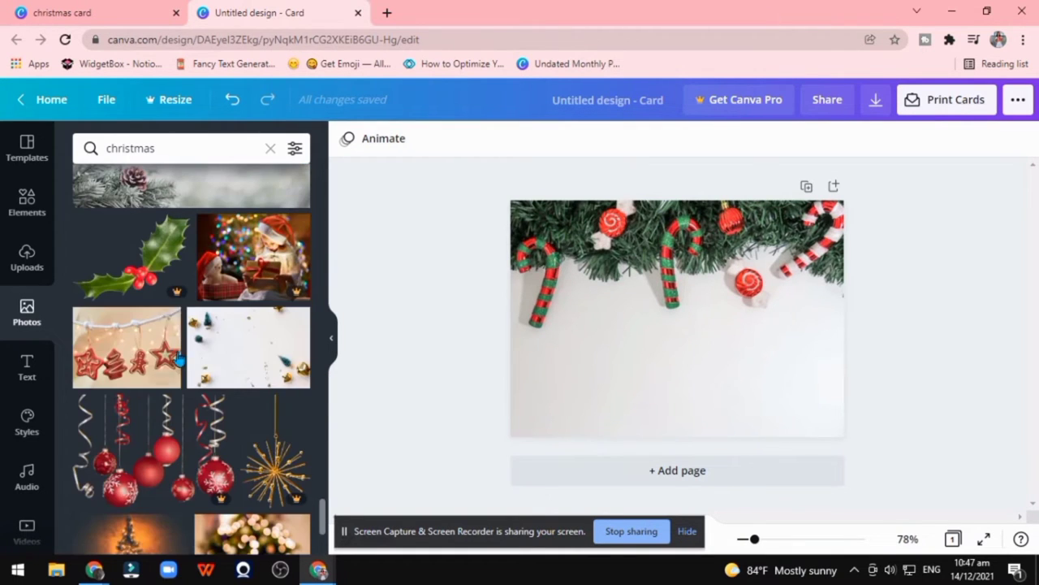
{"action": "mouse_move", "coordinate": [249, 371]}
{"action": "left_mouse_down"}
{"action": "mouse_move", "coordinate": [566, 249]}
{"action": "mouse_move", "coordinate": [530, 210]}
{"action": "left_mouse_up"}
Step: Scroll further through the christmas photos, keeping the candy-cane garland background
{"action": "scroll", "coordinate": [203, 306], "scroll_direction": "down", "scroll_amount": 3}
{"action": "scroll", "coordinate": [199, 312], "scroll_direction": "down", "scroll_amount": 1}
{"action": "scroll", "coordinate": [195, 318], "scroll_direction": "down", "scroll_amount": 4}
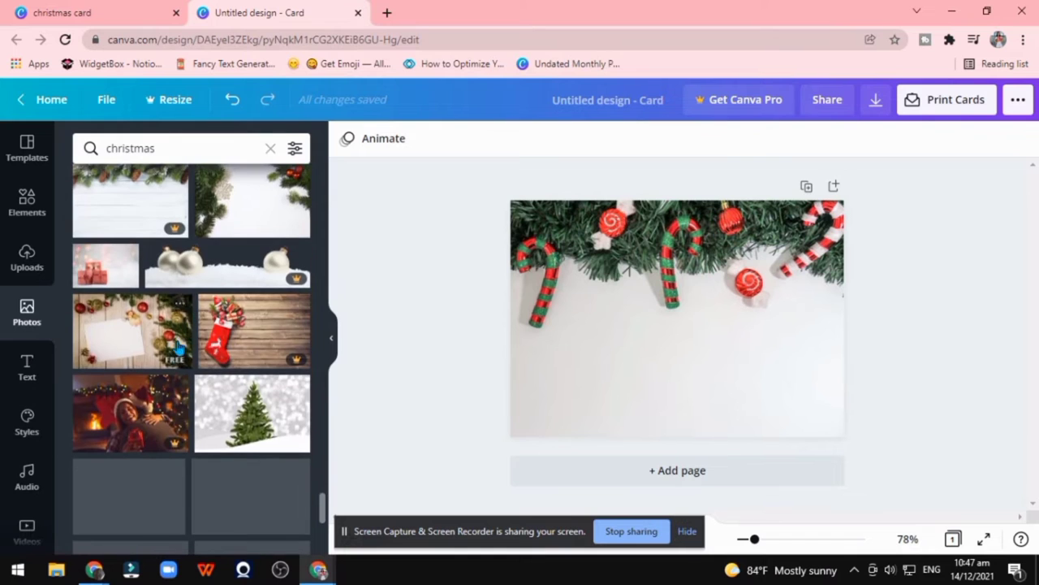
{"action": "scroll", "coordinate": [183, 366], "scroll_direction": "down", "scroll_amount": 3}
{"action": "scroll", "coordinate": [194, 333], "scroll_direction": "down", "scroll_amount": 2}
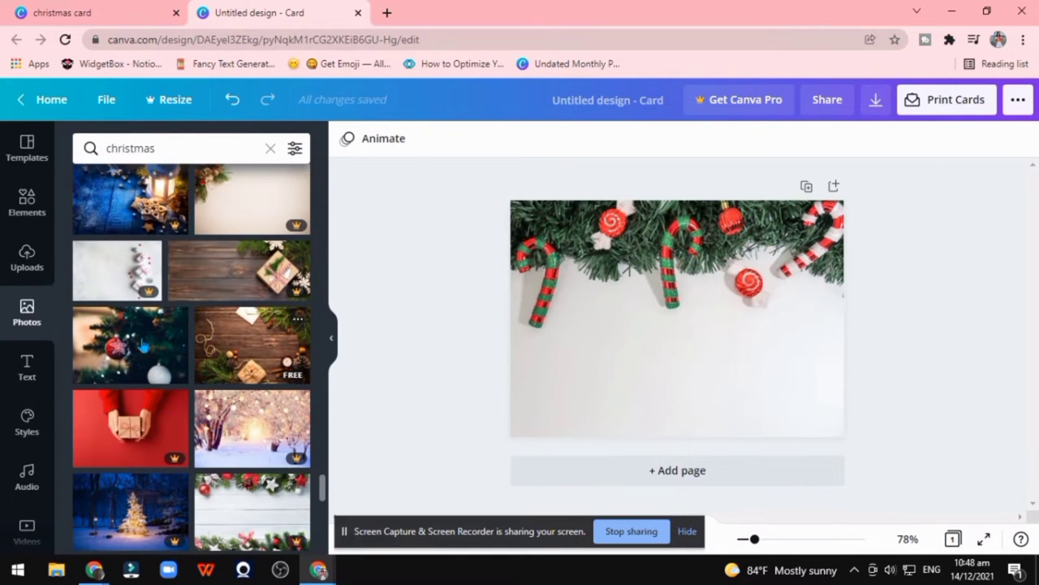
{"action": "scroll", "coordinate": [261, 391], "scroll_direction": "down", "scroll_amount": 3}
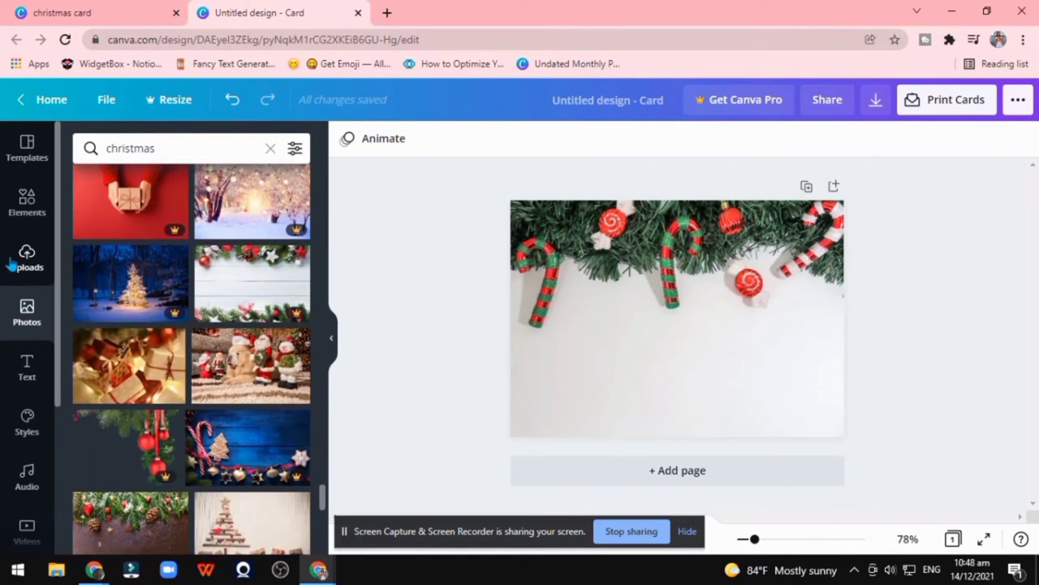
Step: Add a 'Merry Christmas' heading, enlarge it to size 47.4, and align it to the right edge
{"action": "left_click", "coordinate": [26, 368]}
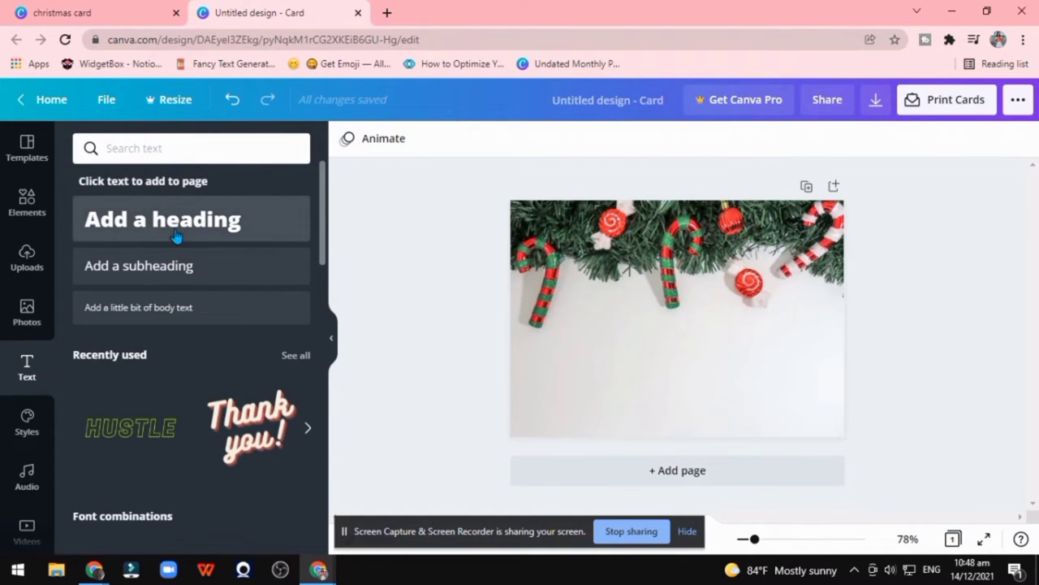
{"action": "left_click", "coordinate": [175, 231]}
{"action": "type", "text": "Merr"}
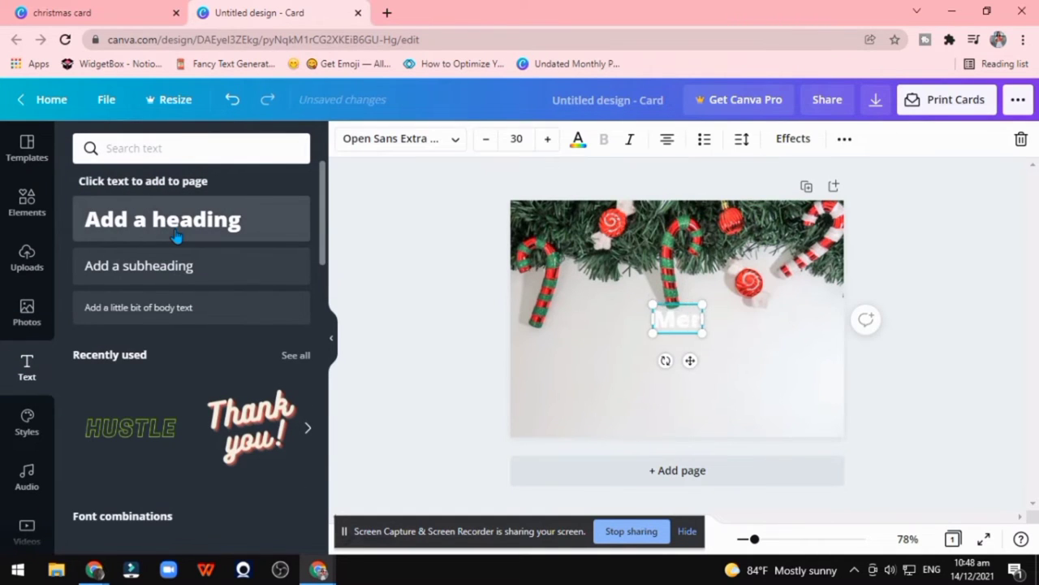
{"action": "type", "text": "y Christmas"}
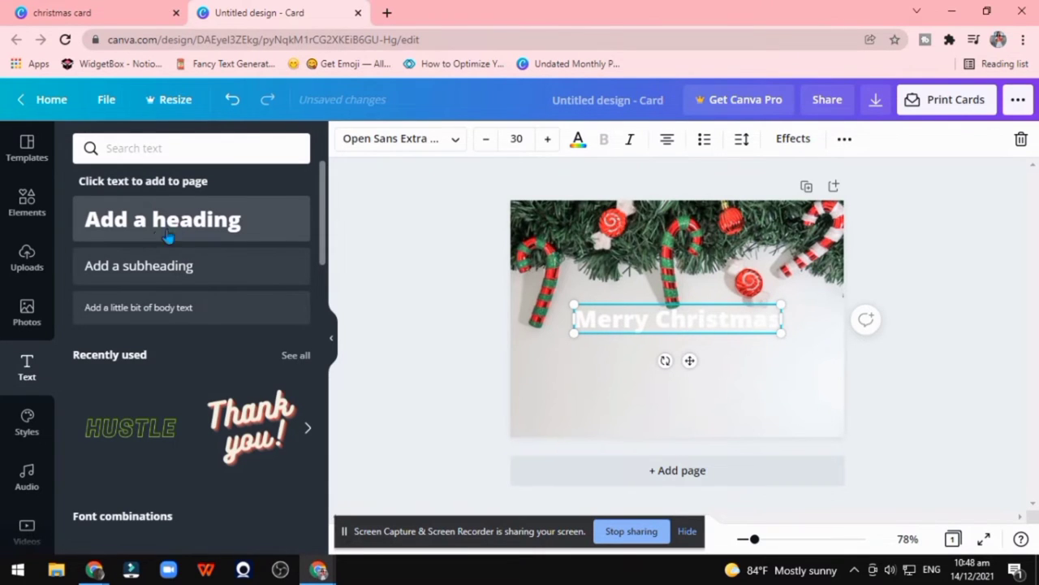
{"action": "left_click_drag", "start_coordinate": [570, 335], "coordinate": [493, 346]}
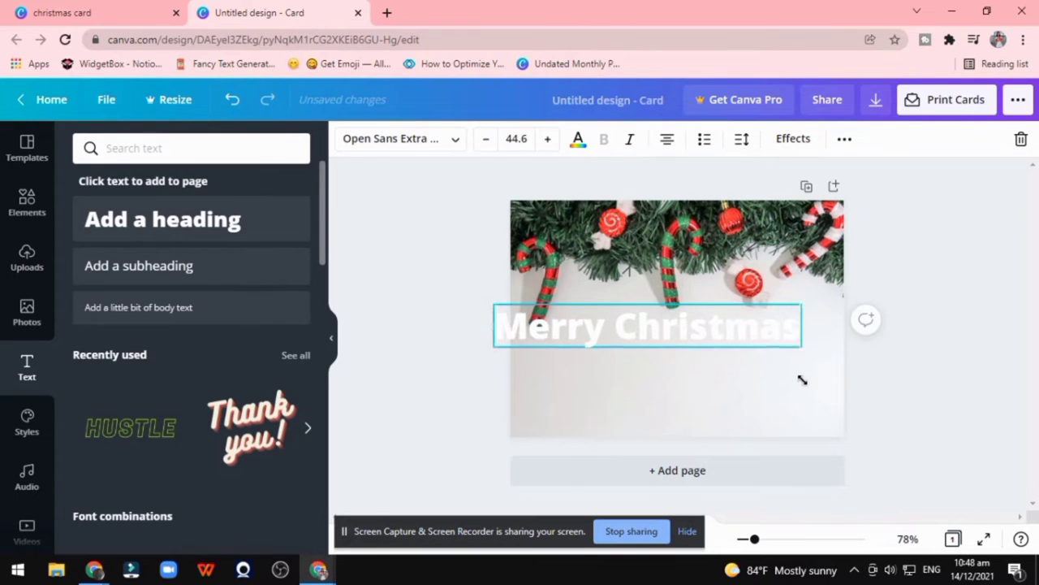
{"action": "left_click_drag", "start_coordinate": [782, 346], "coordinate": [821, 350]}
{"action": "mouse_move", "coordinate": [638, 301]}
{"action": "left_mouse_down"}
{"action": "mouse_move", "coordinate": [661, 307]}
{"action": "mouse_move", "coordinate": [643, 298]}
{"action": "left_mouse_up"}
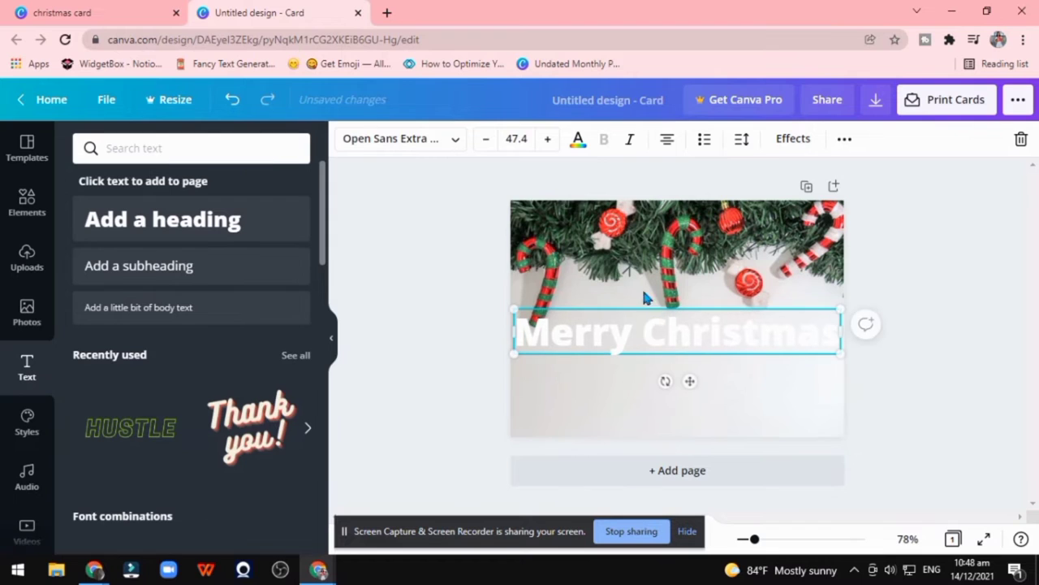
Step: Try the Halimum font on the heading, shrink it to one line, and move it below the candy canes
{"action": "left_click", "coordinate": [455, 143]}
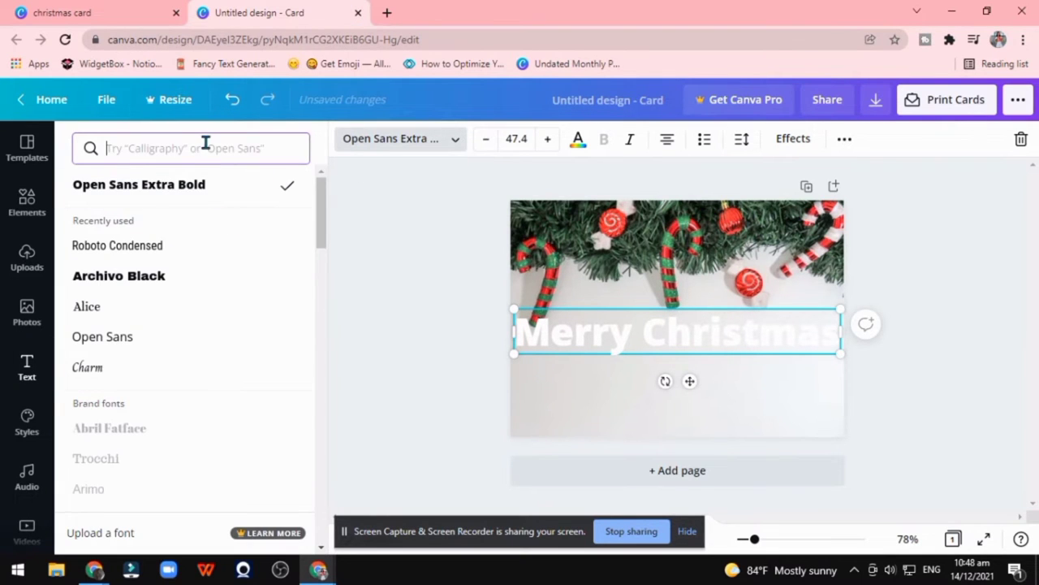
{"action": "left_click", "coordinate": [156, 152]}
{"action": "type", "text": "halimum"}
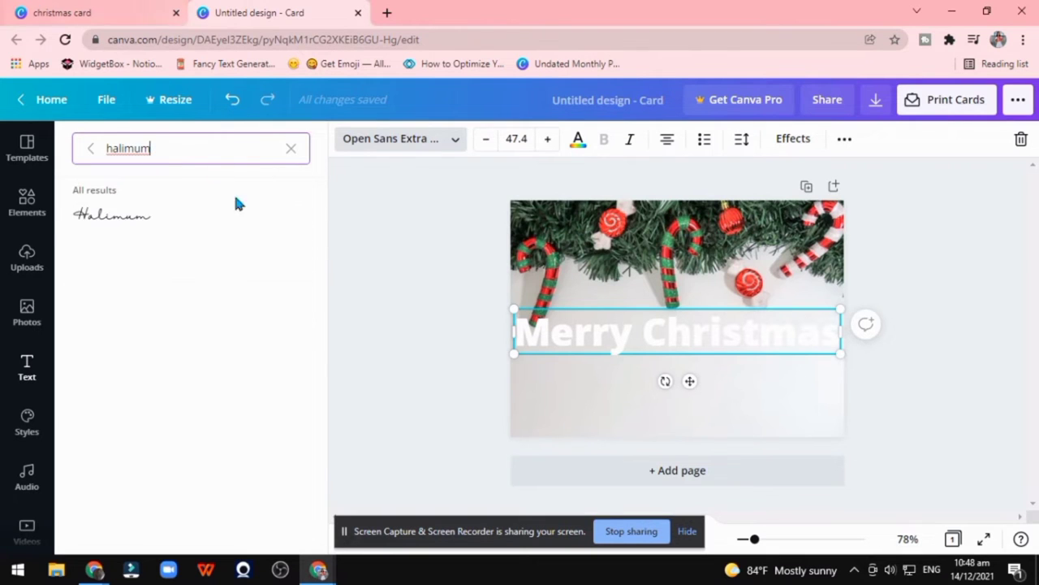
{"action": "left_click", "coordinate": [112, 217]}
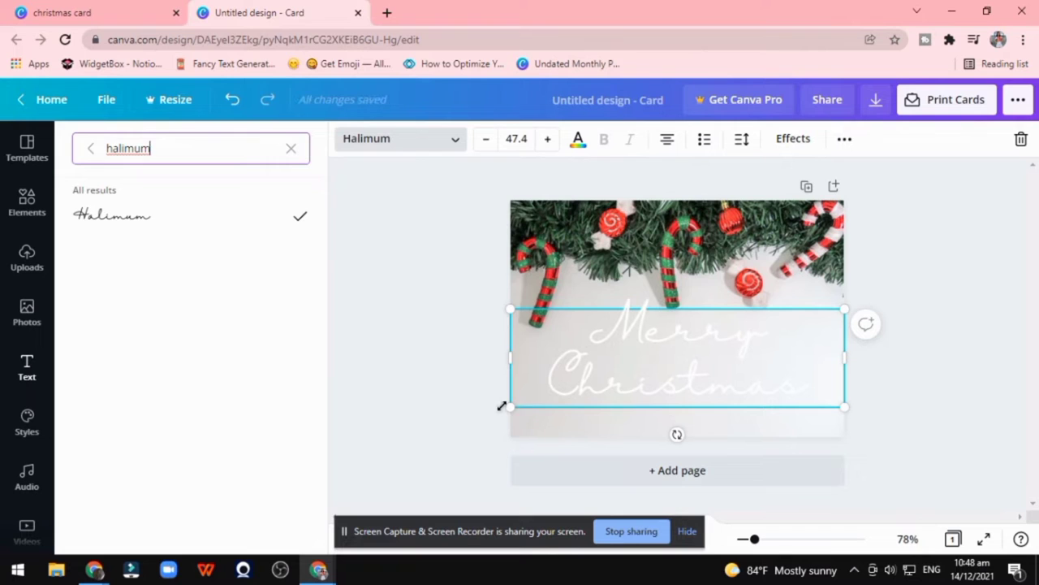
{"action": "mouse_move", "coordinate": [511, 405]}
{"action": "left_mouse_down"}
{"action": "mouse_move", "coordinate": [596, 382]}
{"action": "mouse_move", "coordinate": [498, 341]}
{"action": "left_mouse_up"}
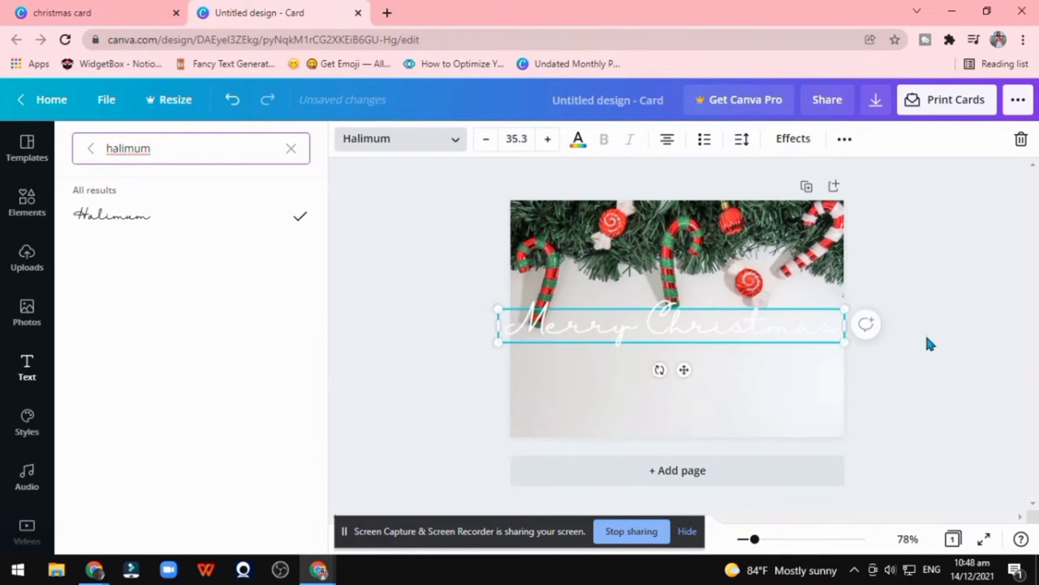
{"action": "left_click_drag", "start_coordinate": [845, 342], "coordinate": [761, 330]}
{"action": "left_click_drag", "start_coordinate": [642, 360], "coordinate": [689, 376]}
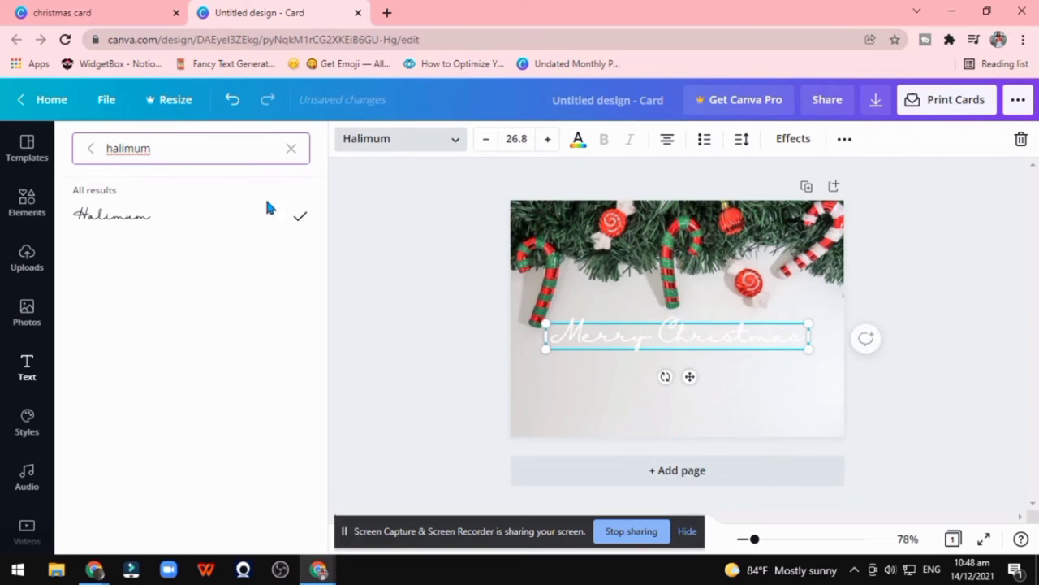
Step: Switch the heading font to Parisienne
{"action": "key", "text": "Escape"}
{"action": "left_click", "coordinate": [233, 148]}
{"action": "type", "text": "paris"}
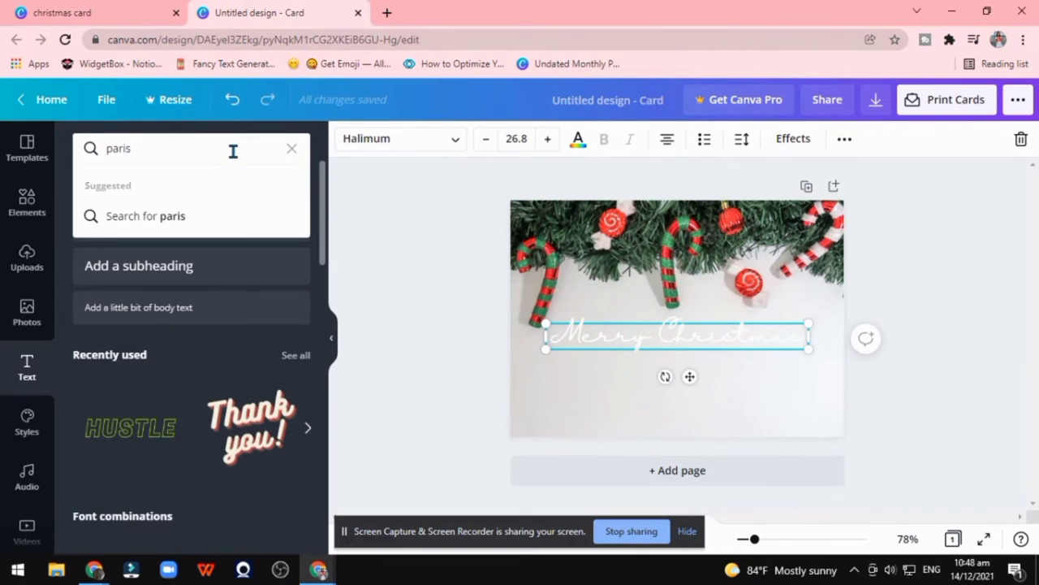
{"action": "key", "text": "BackSpace"}
{"action": "key", "text": "BackSpace"}
{"action": "key", "text": "BackSpace"}
{"action": "left_click", "coordinate": [445, 134]}
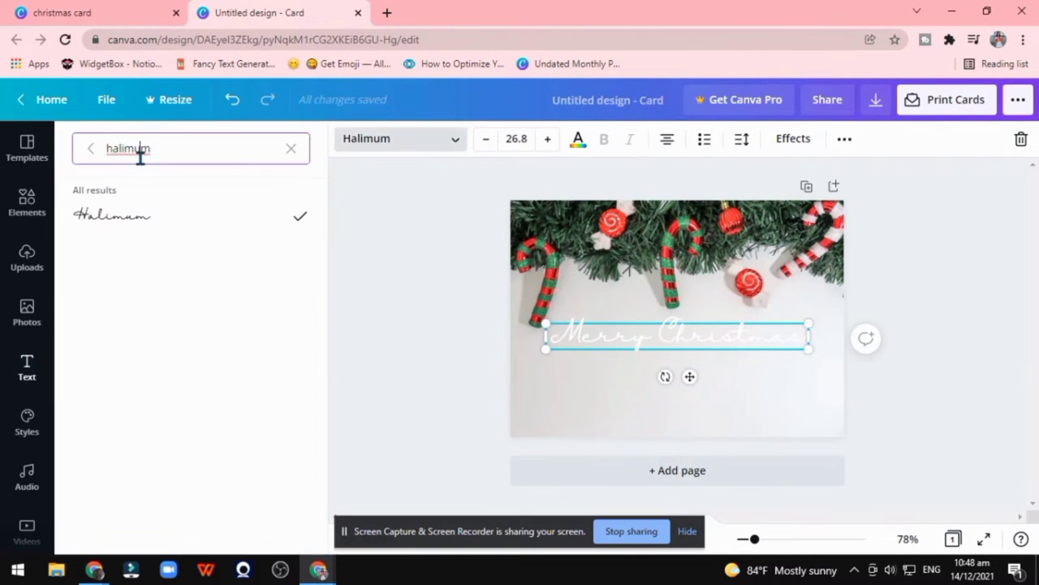
{"action": "type", "text": "pari"}
{"action": "left_click", "coordinate": [118, 218]}
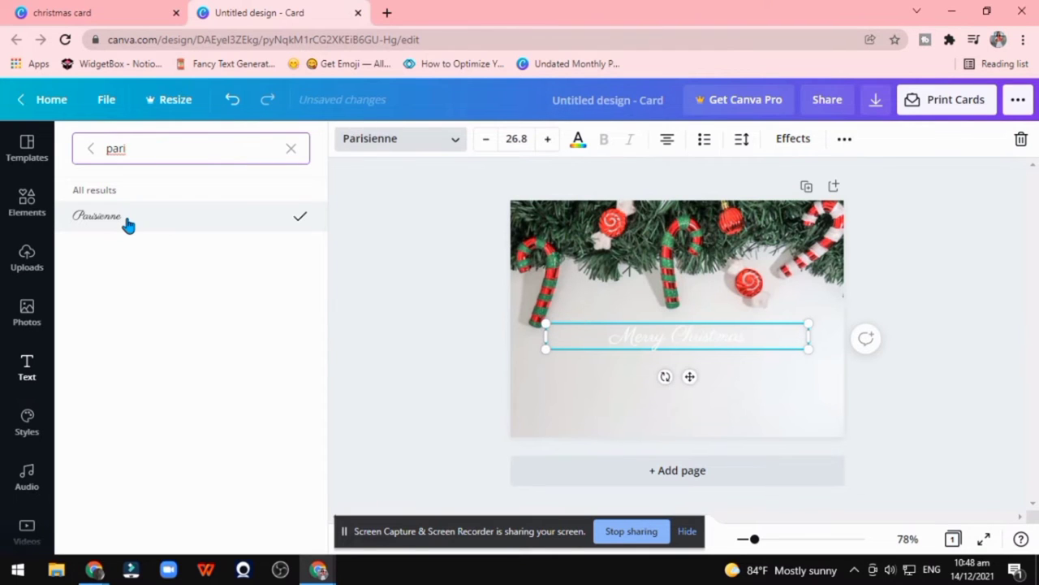
Step: Make the heading red, enlarge it to size 52.1, and centre it on the card
{"action": "left_click", "coordinate": [579, 140]}
{"action": "left_click", "coordinate": [252, 388]}
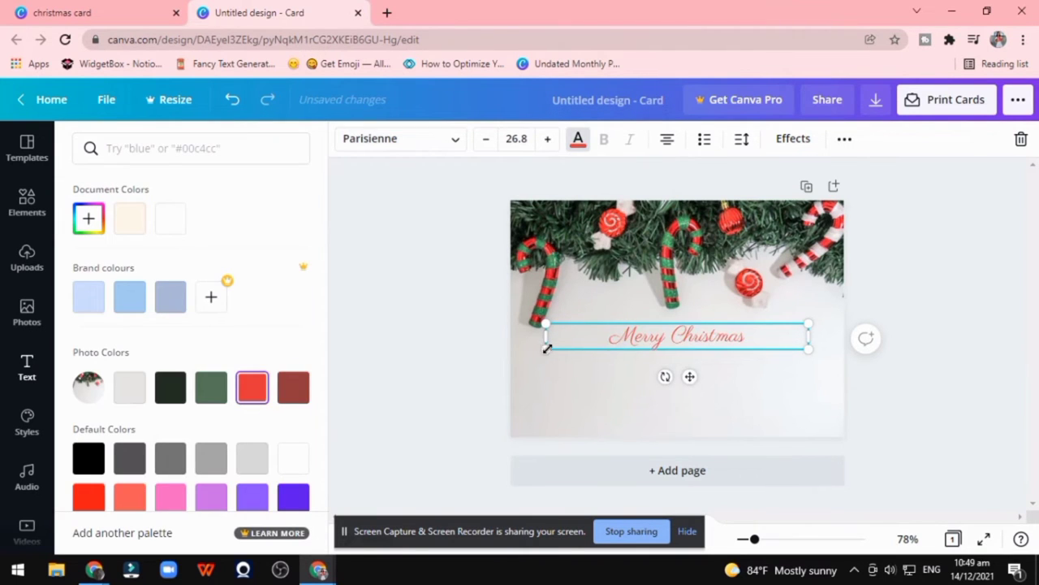
{"action": "left_click_drag", "start_coordinate": [543, 356], "coordinate": [418, 362]}
{"action": "left_click_drag", "start_coordinate": [807, 362], "coordinate": [926, 373]}
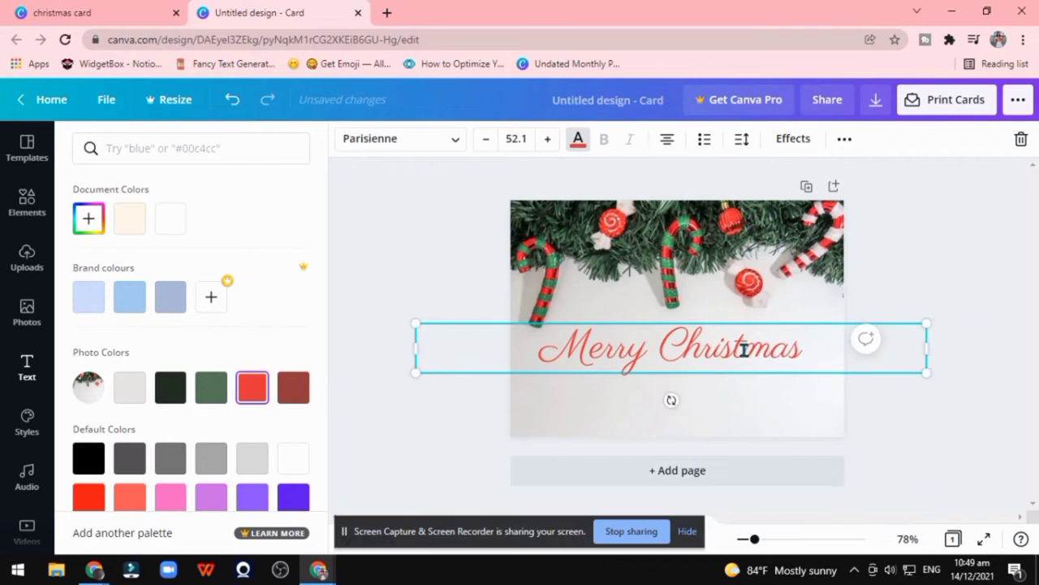
{"action": "left_click_drag", "start_coordinate": [756, 319], "coordinate": [763, 306]}
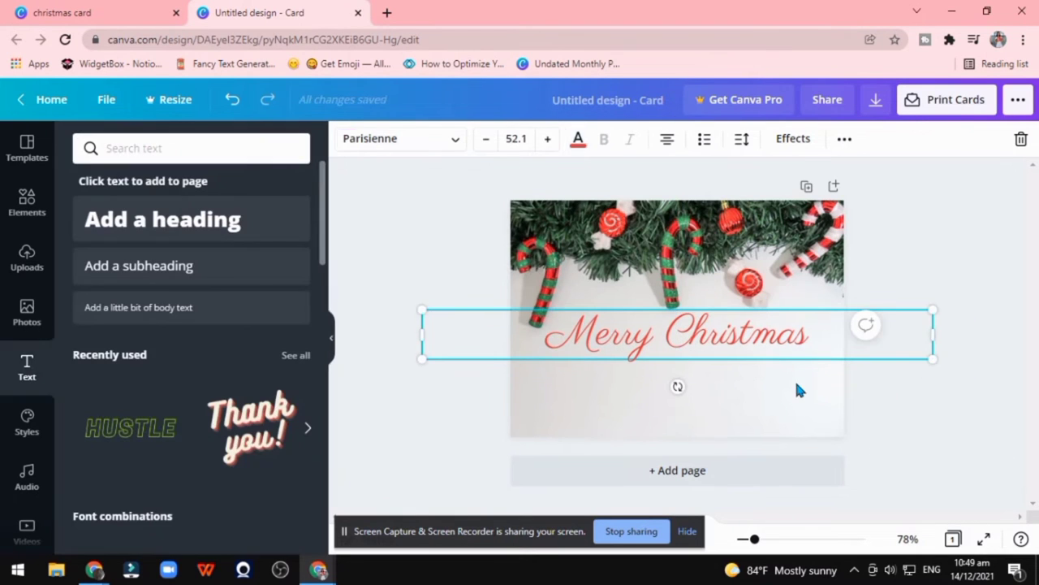
{"action": "left_click_drag", "start_coordinate": [675, 340], "coordinate": [775, 339]}
Step: Add a body text line and enlarge it into place below Merry Christmas
{"action": "left_click", "coordinate": [667, 414]}
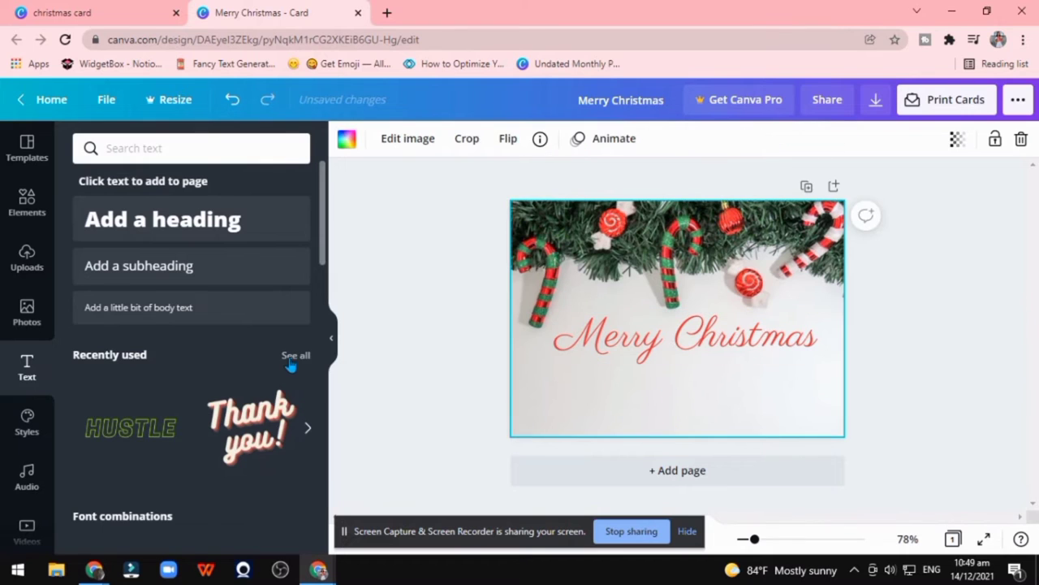
{"action": "left_click", "coordinate": [165, 312]}
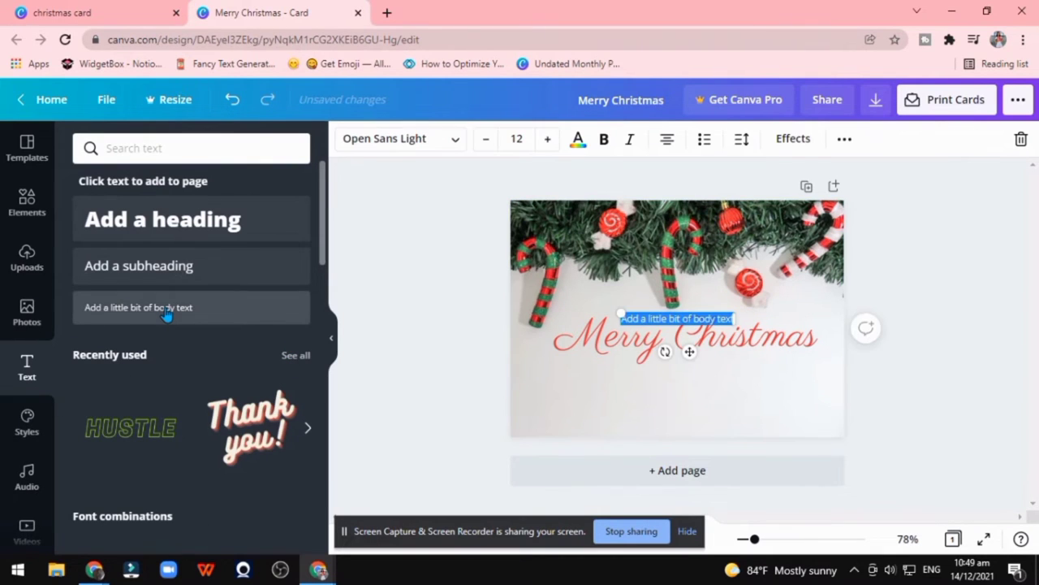
{"action": "key", "text": "BackSpace"}
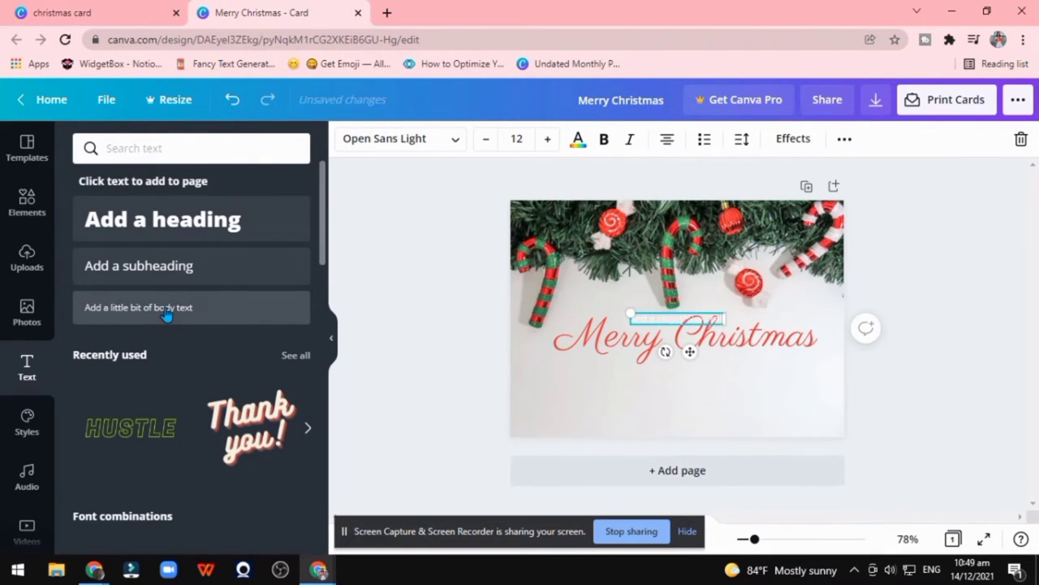
{"action": "mouse_move", "coordinate": [661, 348]}
{"action": "left_mouse_down"}
{"action": "mouse_move", "coordinate": [656, 362]}
{"action": "mouse_move", "coordinate": [762, 407]}
{"action": "left_mouse_up"}
Step: Set the subtitle to Roboto Condensed in the photo's dark green colour
{"action": "left_click", "coordinate": [451, 139]}
{"action": "left_click", "coordinate": [294, 149]}
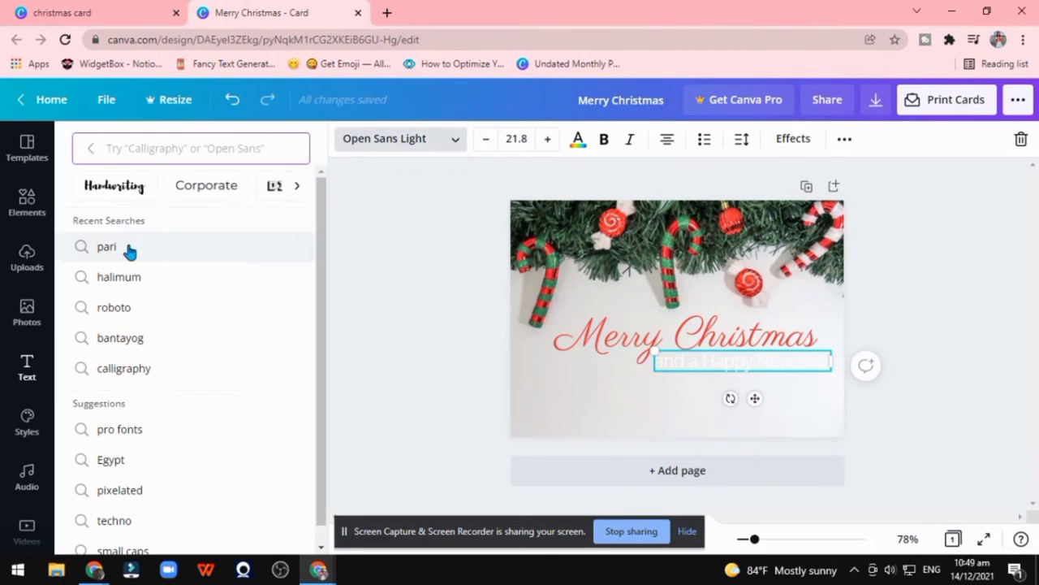
{"action": "left_click", "coordinate": [90, 153]}
{"action": "left_click", "coordinate": [276, 308]}
{"action": "left_click", "coordinate": [576, 139]}
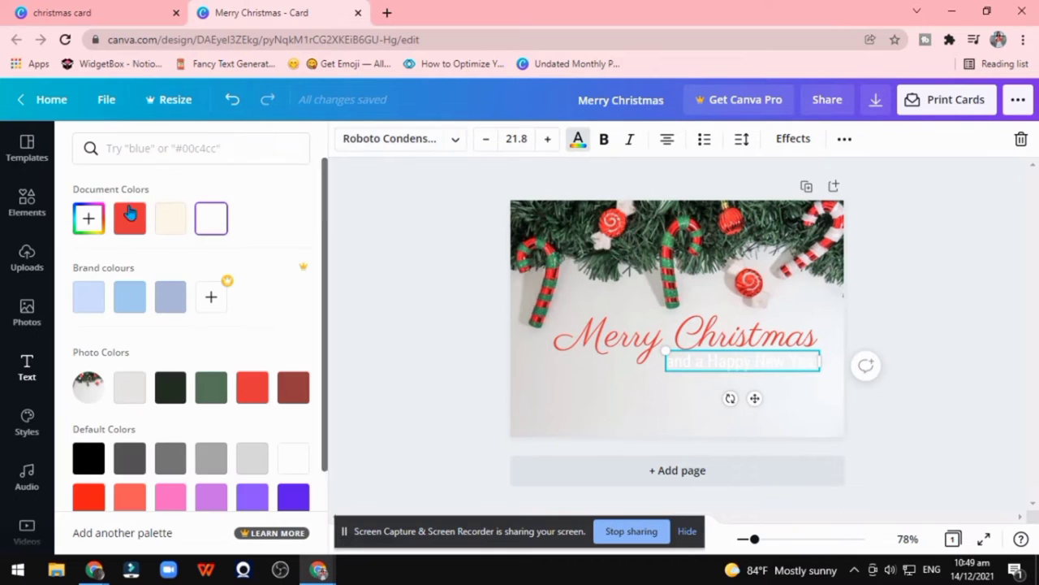
{"action": "left_click", "coordinate": [211, 388]}
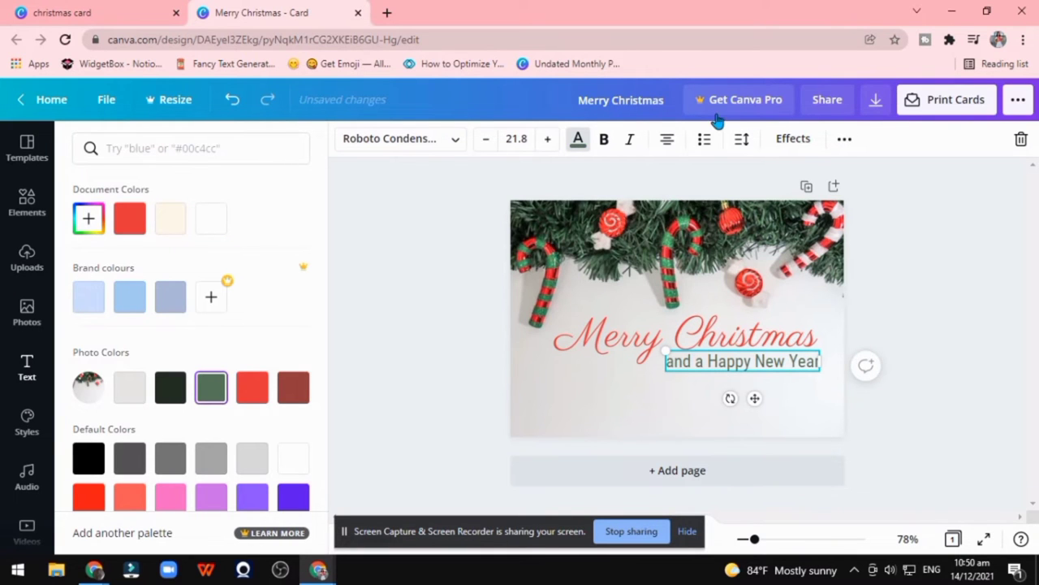
Step: Apply a Curve effect to the subtitle, then rotate it and shift it right
{"action": "left_click", "coordinate": [793, 139]}
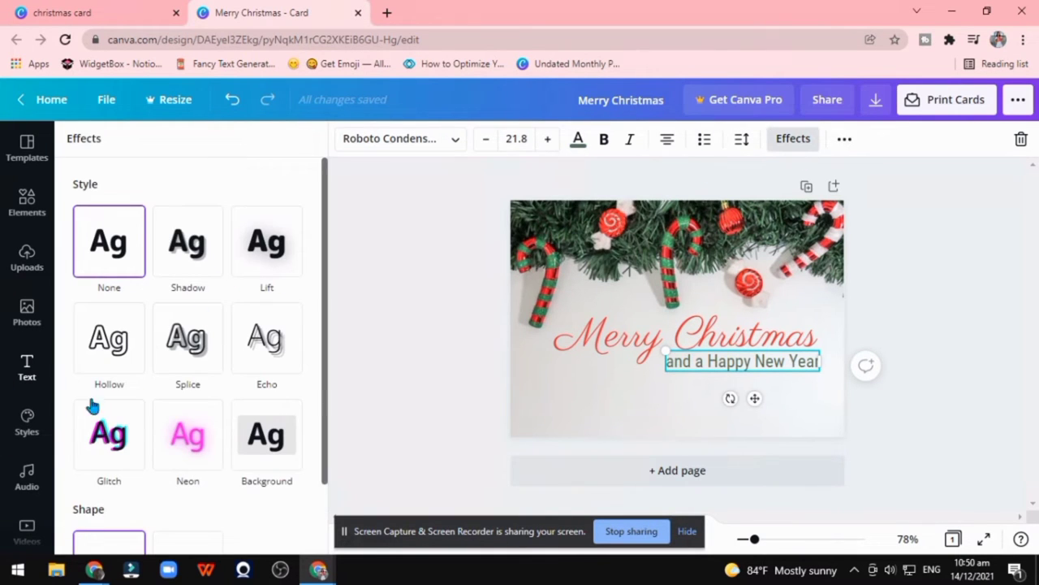
{"action": "scroll", "coordinate": [146, 423], "scroll_direction": "down", "scroll_amount": 3}
{"action": "left_click", "coordinate": [185, 484]}
{"action": "scroll", "coordinate": [186, 485], "scroll_direction": "down", "scroll_amount": 1}
{"action": "mouse_move", "coordinate": [188, 524]}
{"action": "left_mouse_down"}
{"action": "mouse_move", "coordinate": [272, 523]}
{"action": "mouse_move", "coordinate": [164, 524]}
{"action": "left_mouse_up"}
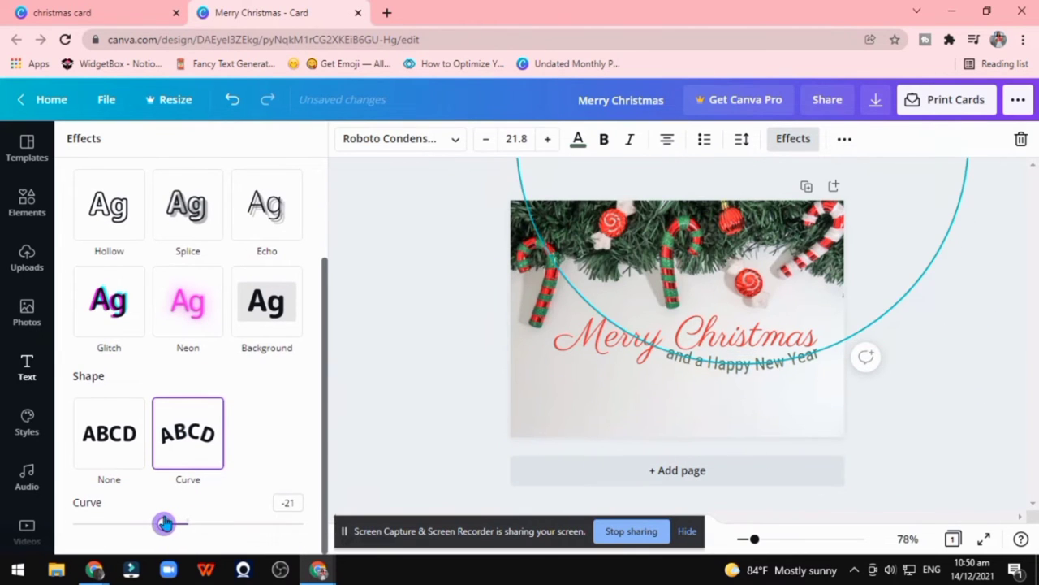
{"action": "left_click_drag", "start_coordinate": [731, 402], "coordinate": [733, 414]}
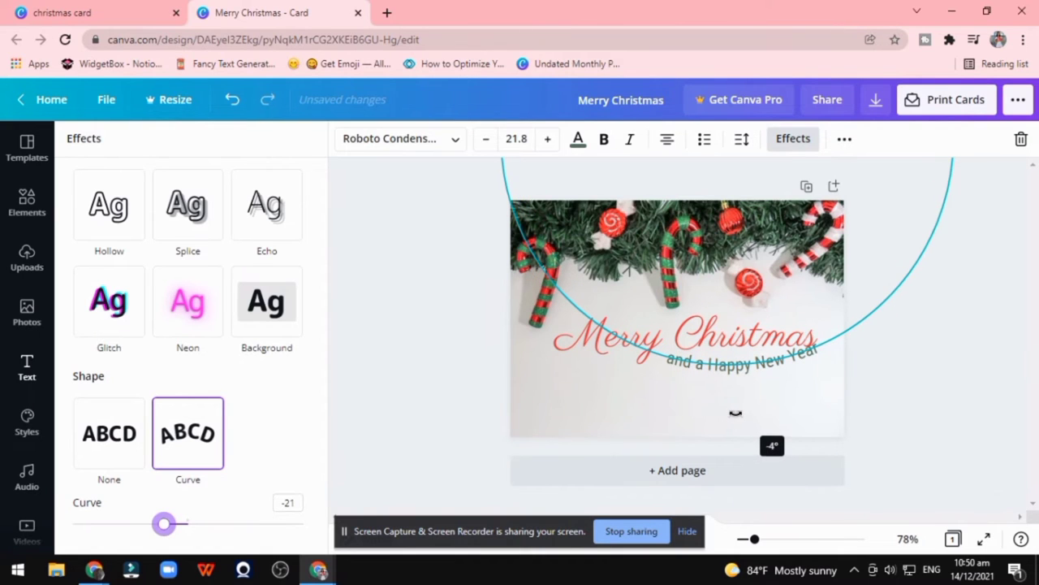
{"action": "left_click_drag", "start_coordinate": [730, 366], "coordinate": [744, 366]}
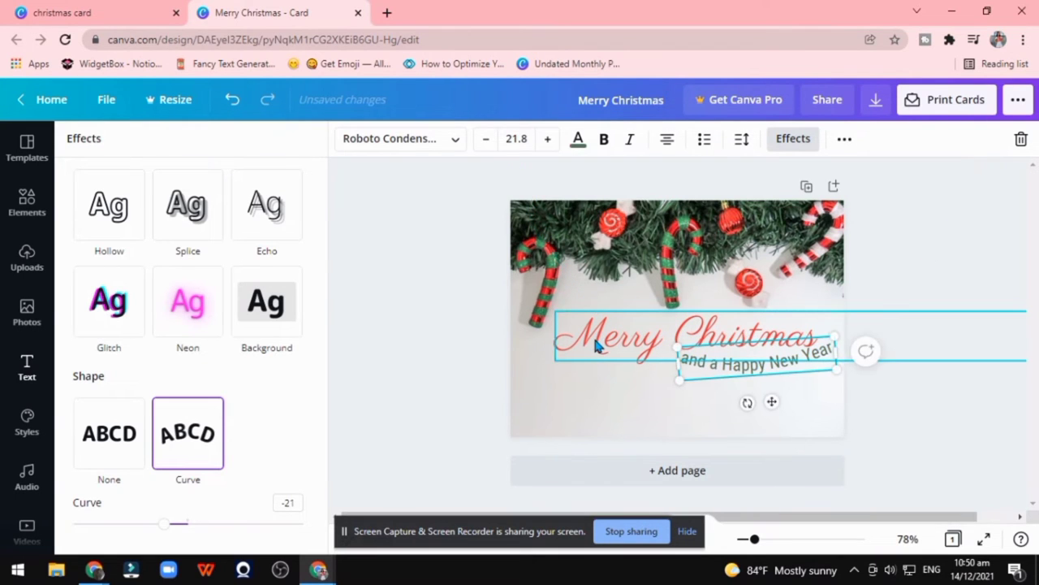
Step: Nudge Merry Christmas left and down, and tilt the subtitle to about -14 degrees
{"action": "left_click", "coordinate": [625, 349]}
{"action": "key", "text": "Left"}
{"action": "key", "text": "Left"}
{"action": "key", "text": "Left"}
{"action": "key", "text": "Left"}
{"action": "key", "text": "Left"}
{"action": "key", "text": "Left"}
{"action": "key", "text": "Left"}
{"action": "key", "text": "Left"}
{"action": "key", "text": "Left"}
{"action": "key", "text": "Down"}
{"action": "key", "text": "Down"}
{"action": "key", "text": "Down"}
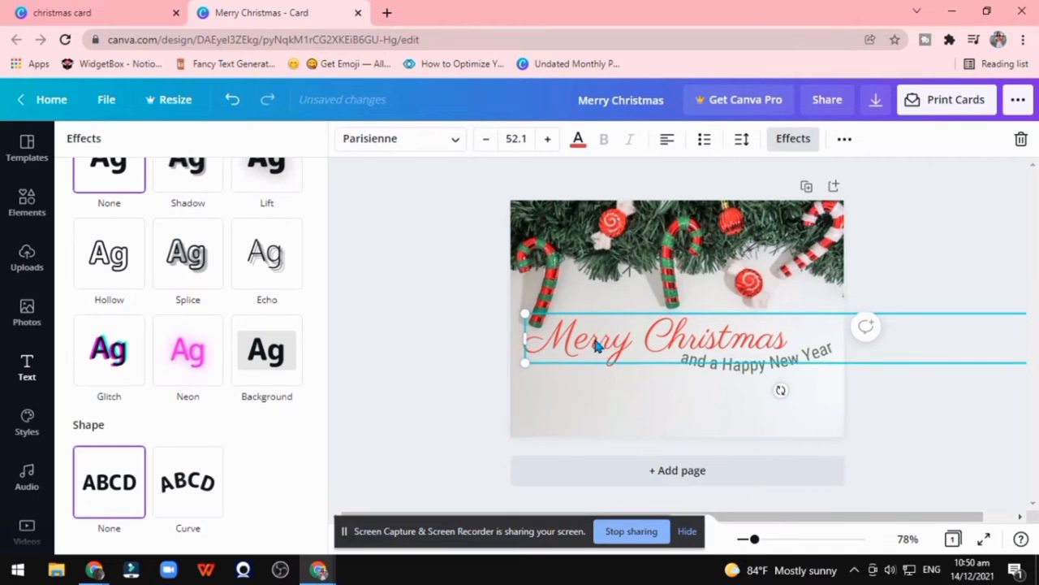
{"action": "left_click", "coordinate": [711, 370]}
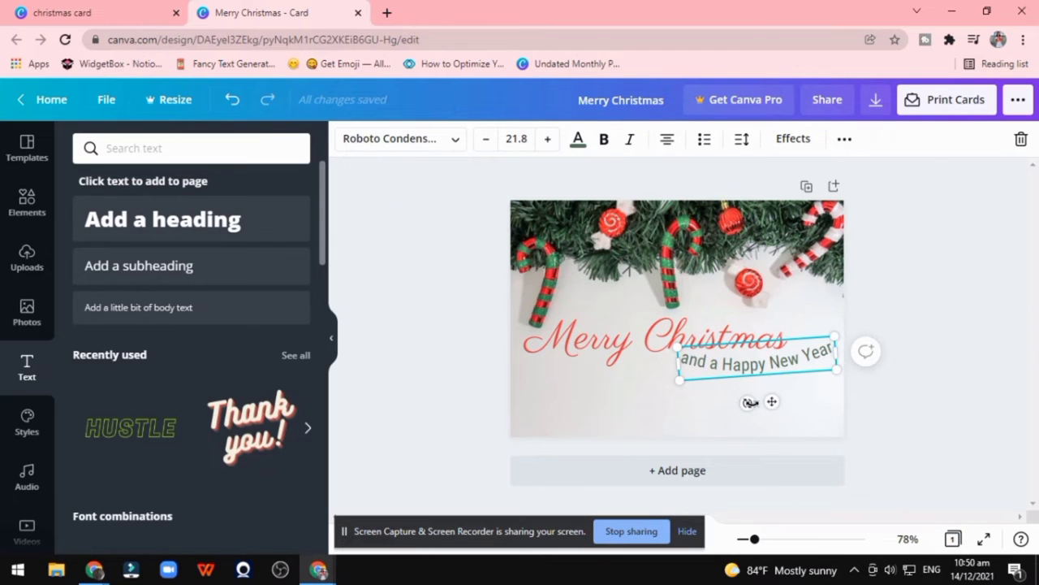
{"action": "left_click_drag", "start_coordinate": [750, 402], "coordinate": [757, 403]}
{"action": "left_click", "coordinate": [964, 356]}
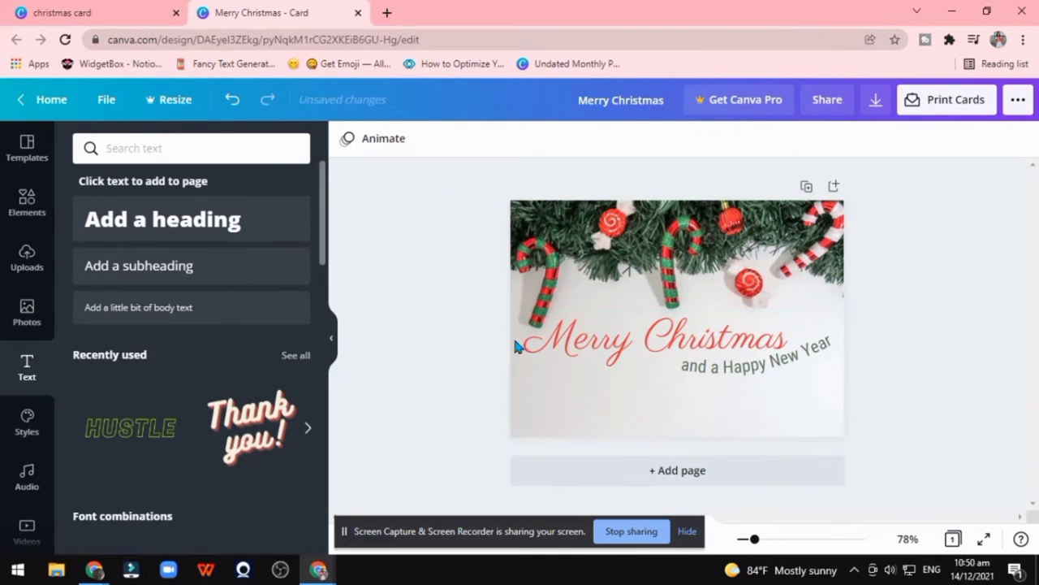
Step: Reapply the Curve effect to the subtitle and reposition it under the heading
{"action": "left_click", "coordinate": [569, 341]}
{"action": "left_click", "coordinate": [628, 402]}
{"action": "left_click", "coordinate": [704, 371]}
{"action": "left_click_drag", "start_coordinate": [703, 372], "coordinate": [705, 373]}
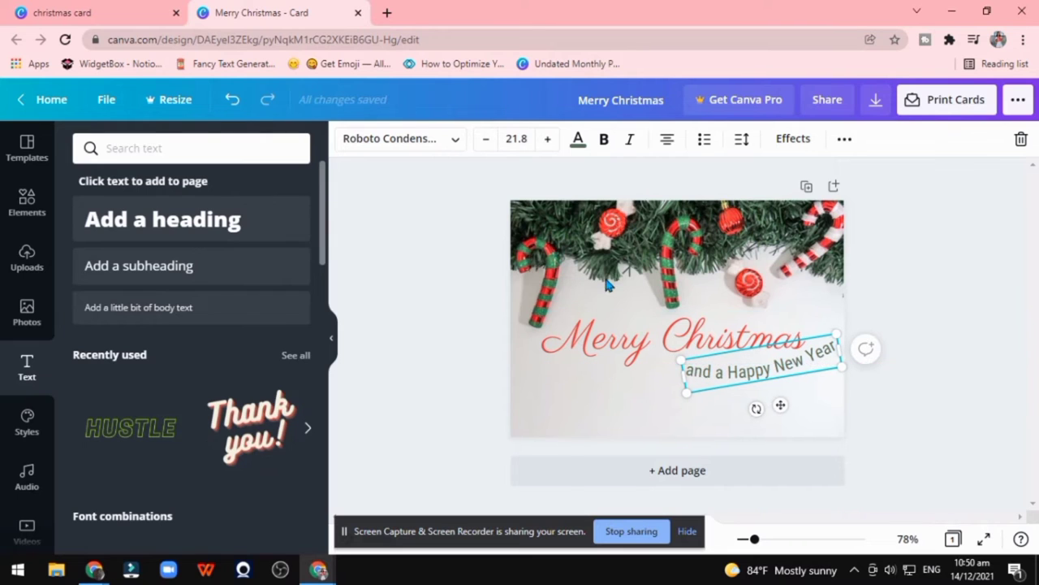
{"action": "left_click", "coordinate": [794, 138]}
{"action": "scroll", "coordinate": [203, 366], "scroll_direction": "down", "scroll_amount": 3}
{"action": "left_click", "coordinate": [188, 432]}
{"action": "mouse_move", "coordinate": [245, 523]}
{"action": "left_mouse_down"}
{"action": "mouse_move", "coordinate": [138, 524]}
{"action": "mouse_move", "coordinate": [165, 524]}
{"action": "mouse_move", "coordinate": [147, 524]}
{"action": "left_mouse_up"}
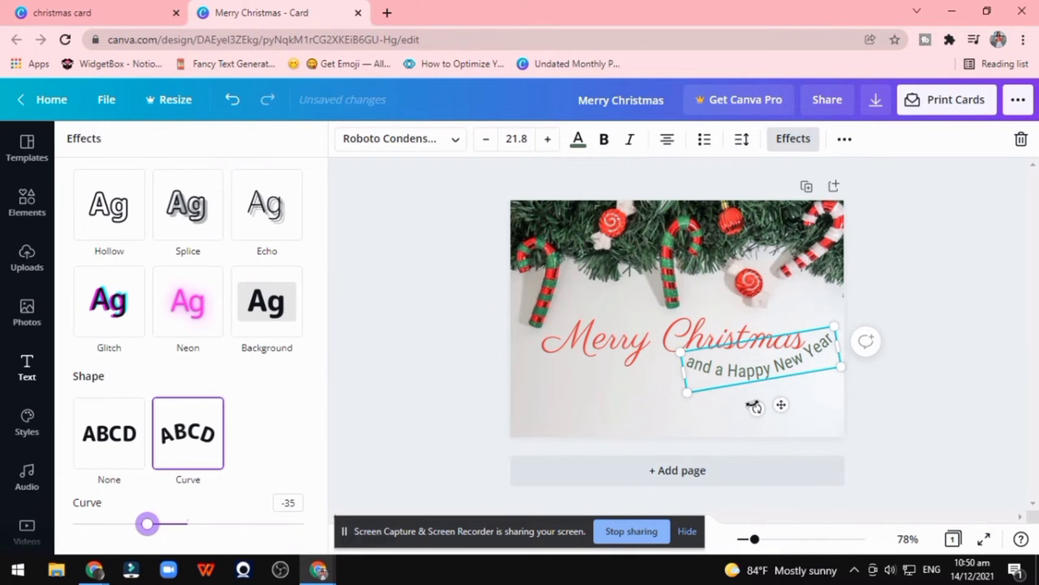
{"action": "left_click_drag", "start_coordinate": [754, 407], "coordinate": [757, 378]}
{"action": "left_click", "coordinate": [896, 376]}
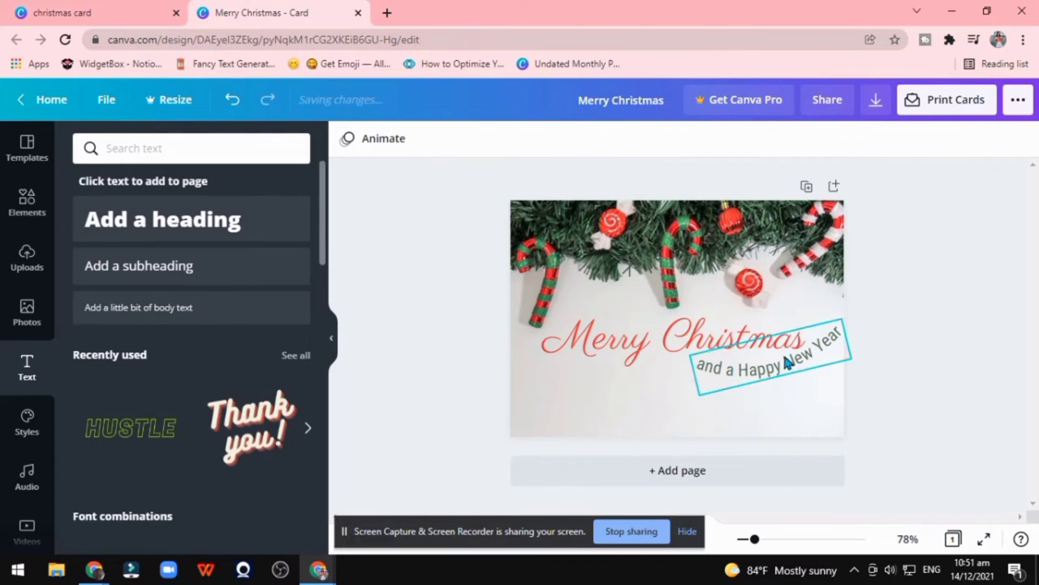
Step: Reset the subtitle's curve to 0 and level it under 'Christmas'
{"action": "left_click", "coordinate": [536, 435]}
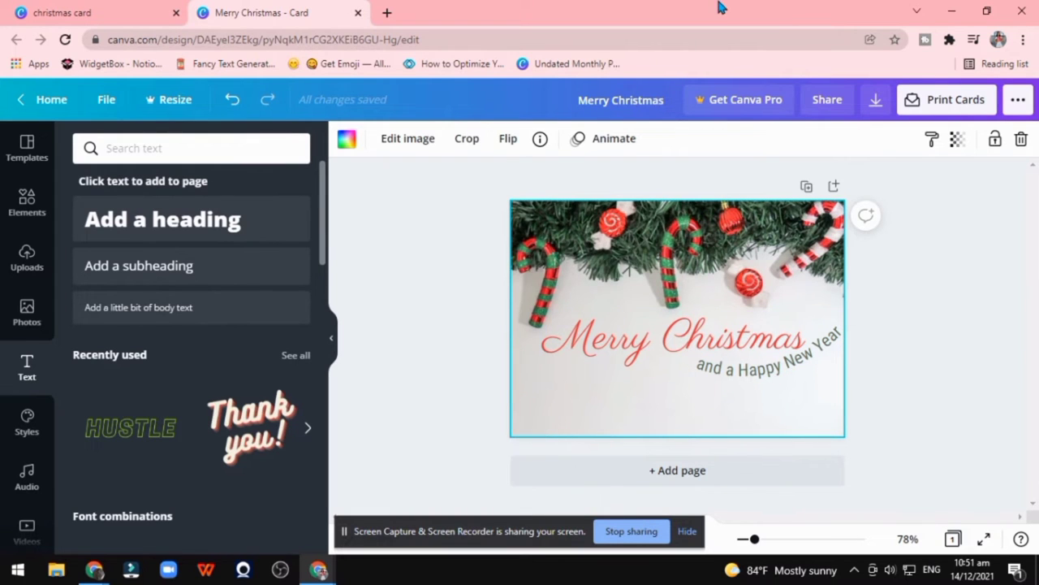
{"action": "left_click", "coordinate": [745, 388]}
{"action": "left_click", "coordinate": [771, 133]}
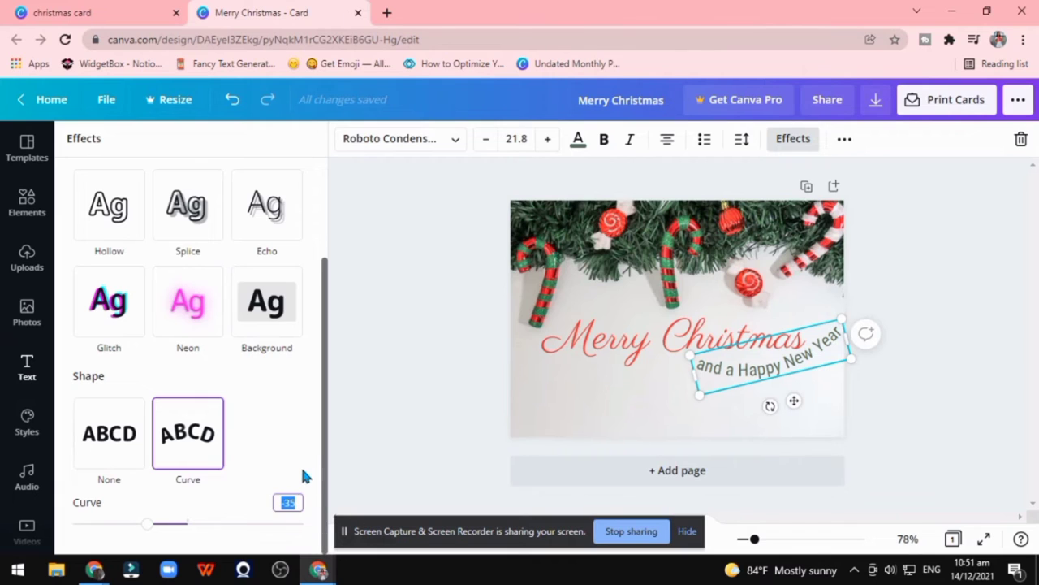
{"action": "type", "text": "0"}
{"action": "mouse_move", "coordinate": [770, 404]}
{"action": "left_mouse_down"}
{"action": "mouse_move", "coordinate": [750, 406]}
{"action": "mouse_move", "coordinate": [754, 398]}
{"action": "left_mouse_up"}
{"action": "left_click_drag", "start_coordinate": [772, 364], "coordinate": [755, 363]}
Step: Reduce the subtitle to size 20.8 and align it beneath the end of 'Christmas'
{"action": "left_click", "coordinate": [491, 140]}
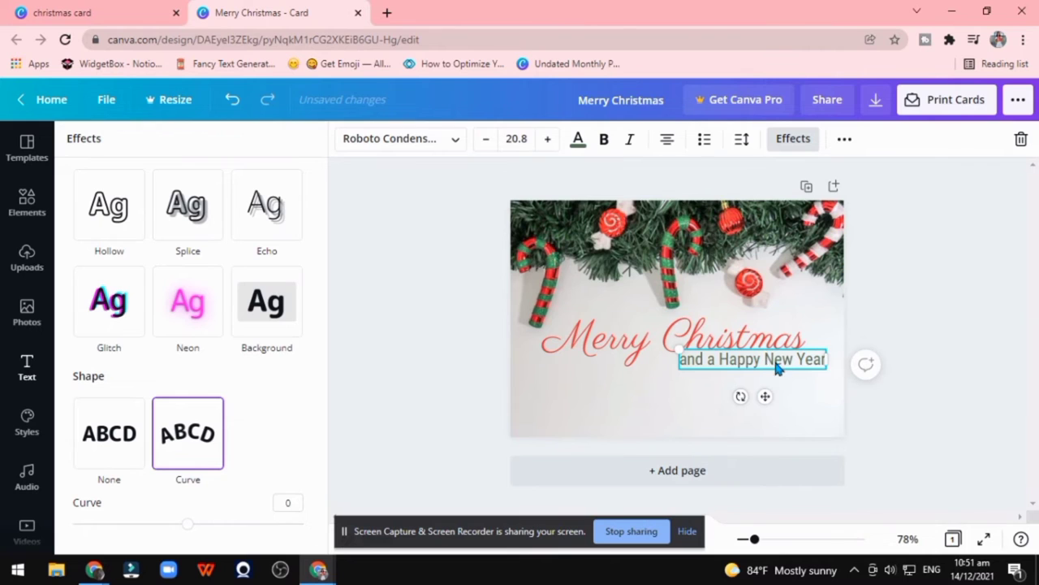
{"action": "left_click_drag", "start_coordinate": [765, 396], "coordinate": [777, 402]}
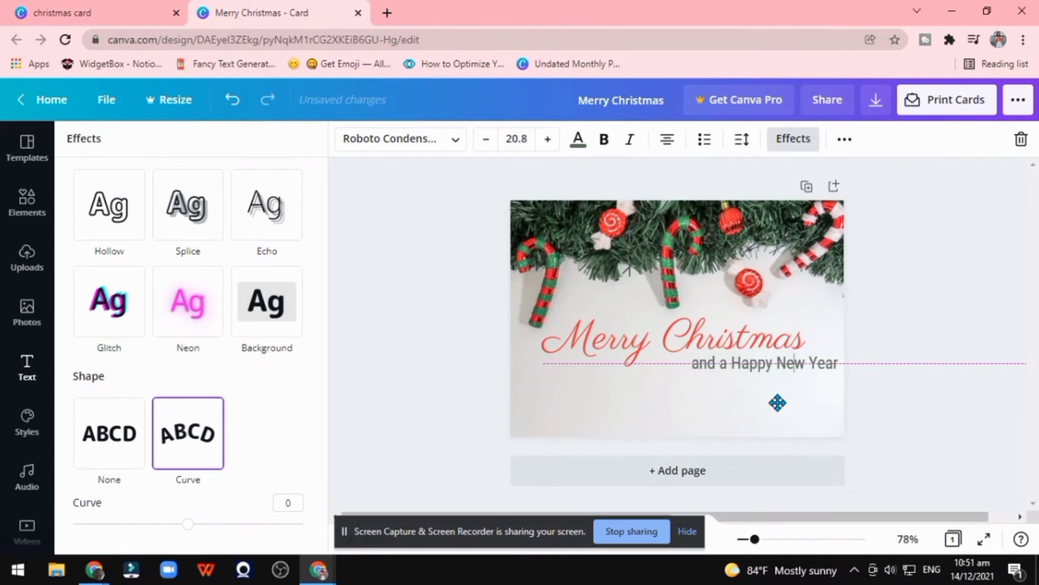
{"action": "left_click", "coordinate": [984, 308]}
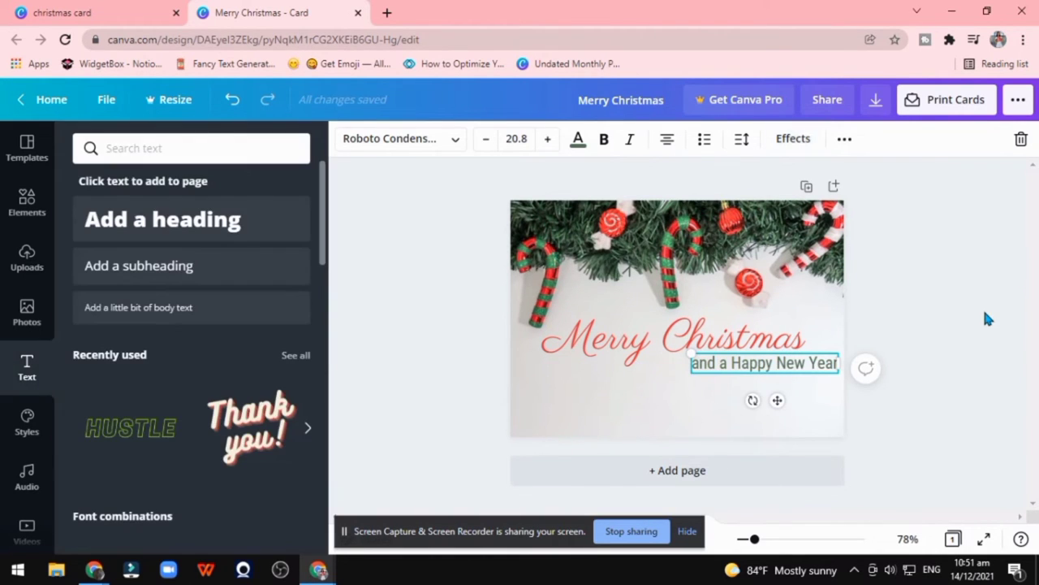
{"action": "left_click", "coordinate": [783, 364]}
{"action": "left_click", "coordinate": [950, 294]}
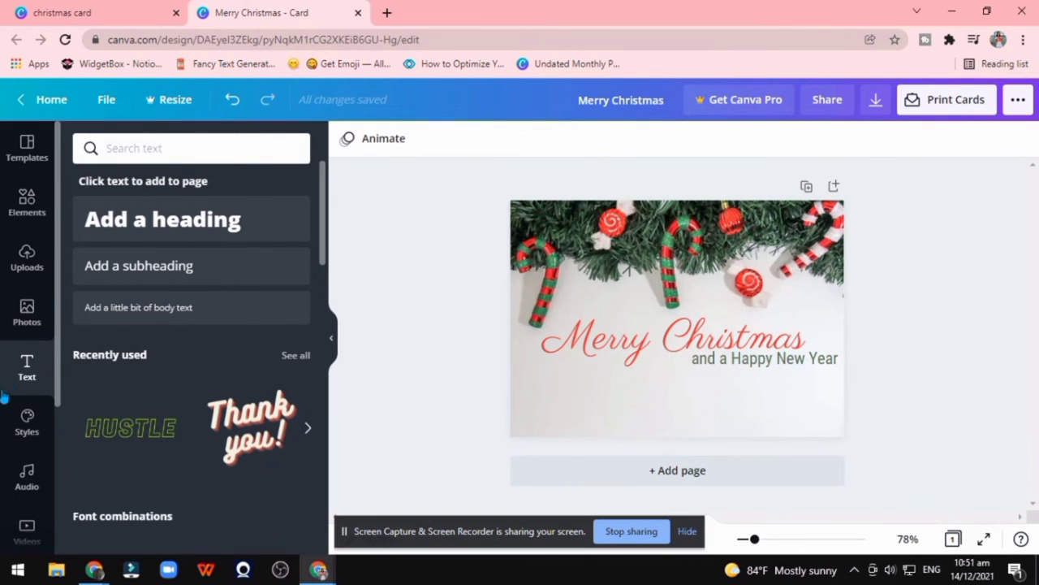
{"action": "left_click", "coordinate": [26, 197]}
Step: Add a square from Lines & Shapes to the card
{"action": "left_click", "coordinate": [271, 144]}
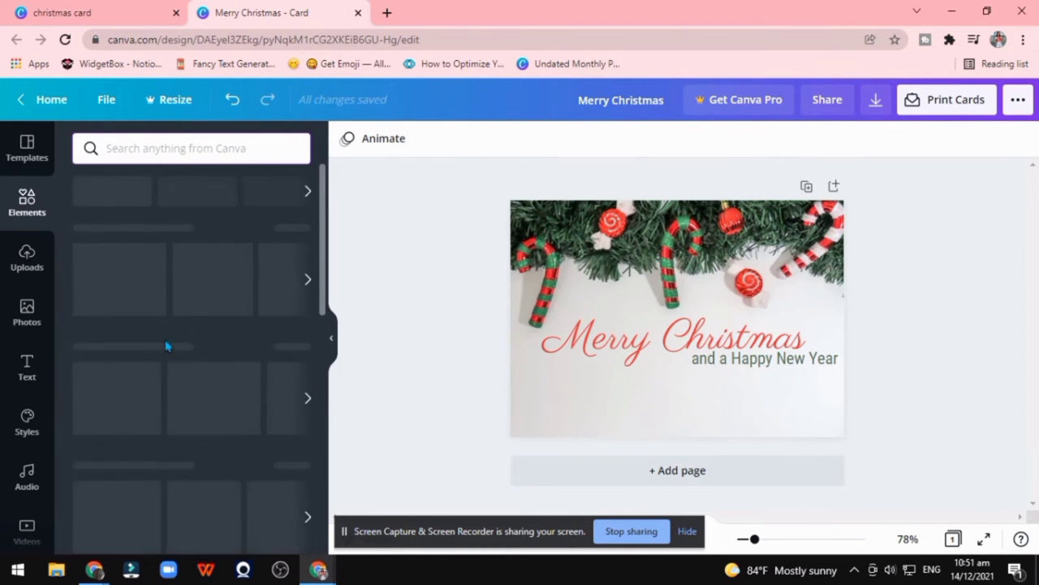
{"action": "scroll", "coordinate": [191, 421], "scroll_direction": "down", "scroll_amount": 5}
{"action": "scroll", "coordinate": [179, 420], "scroll_direction": "down", "scroll_amount": 5}
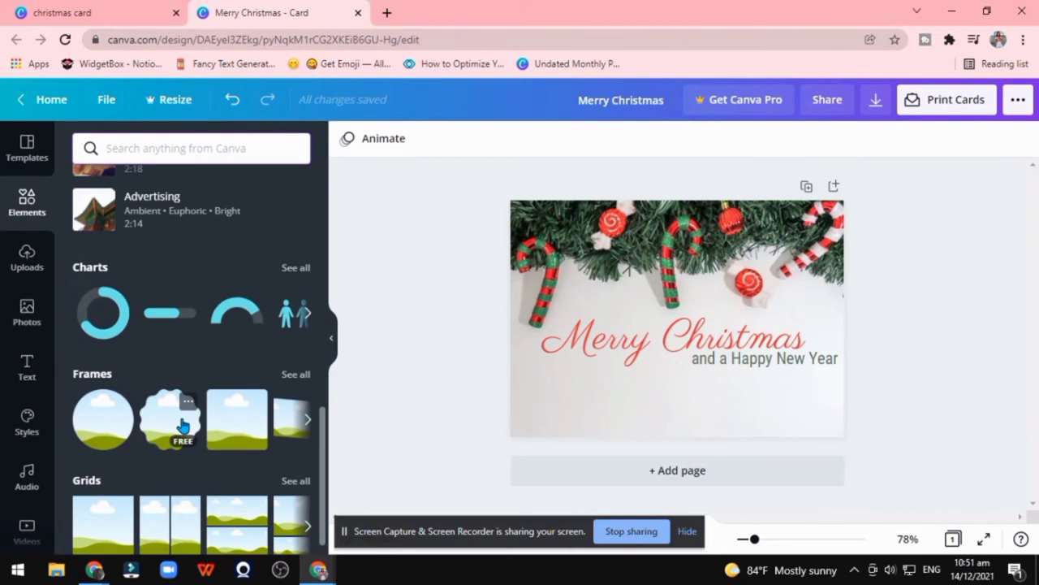
{"action": "scroll", "coordinate": [167, 455], "scroll_direction": "down", "scroll_amount": 1}
{"action": "scroll", "coordinate": [165, 455], "scroll_direction": "up", "scroll_amount": 5}
{"action": "scroll", "coordinate": [162, 406], "scroll_direction": "up", "scroll_amount": 5}
{"action": "left_click", "coordinate": [130, 367]}
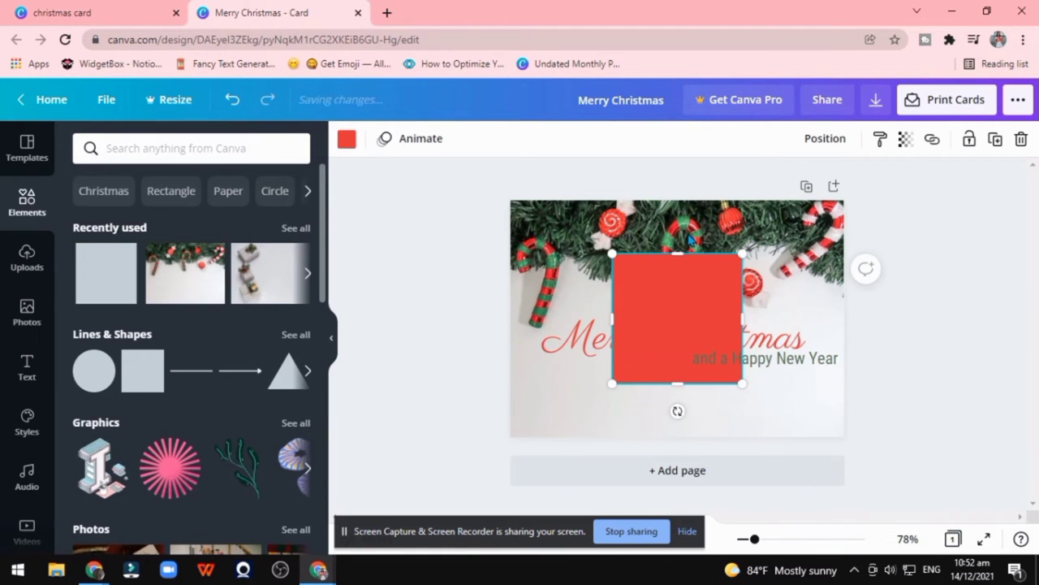
Step: Stretch the square into a thin, wide bar spanning the card below the subtitle
{"action": "left_click_drag", "start_coordinate": [677, 254], "coordinate": [660, 364]}
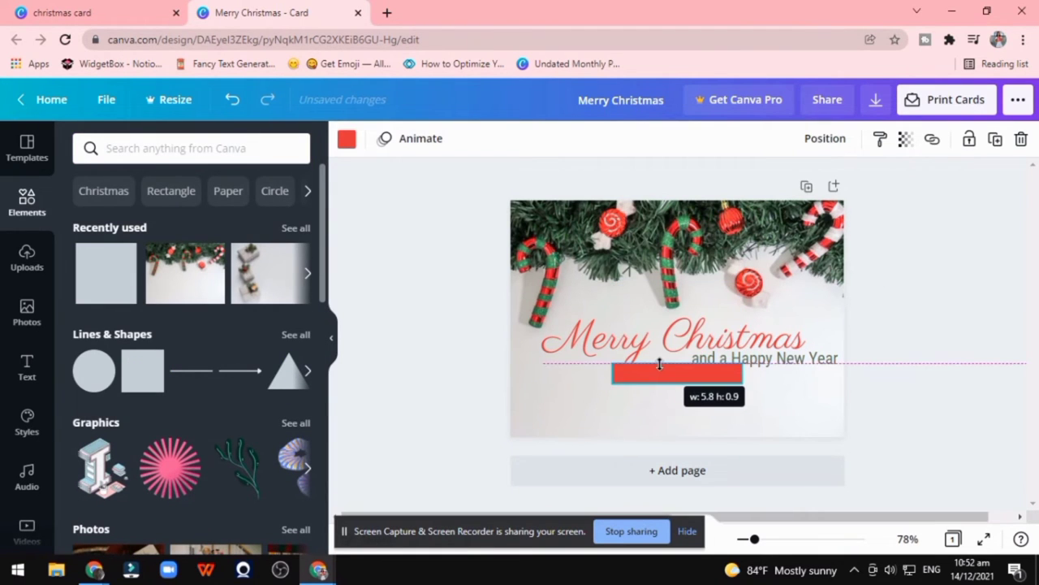
{"action": "mouse_move", "coordinate": [660, 364]}
{"action": "left_mouse_down"}
{"action": "mouse_move", "coordinate": [665, 387]}
{"action": "mouse_move", "coordinate": [643, 398]}
{"action": "mouse_move", "coordinate": [649, 412]}
{"action": "left_mouse_up"}
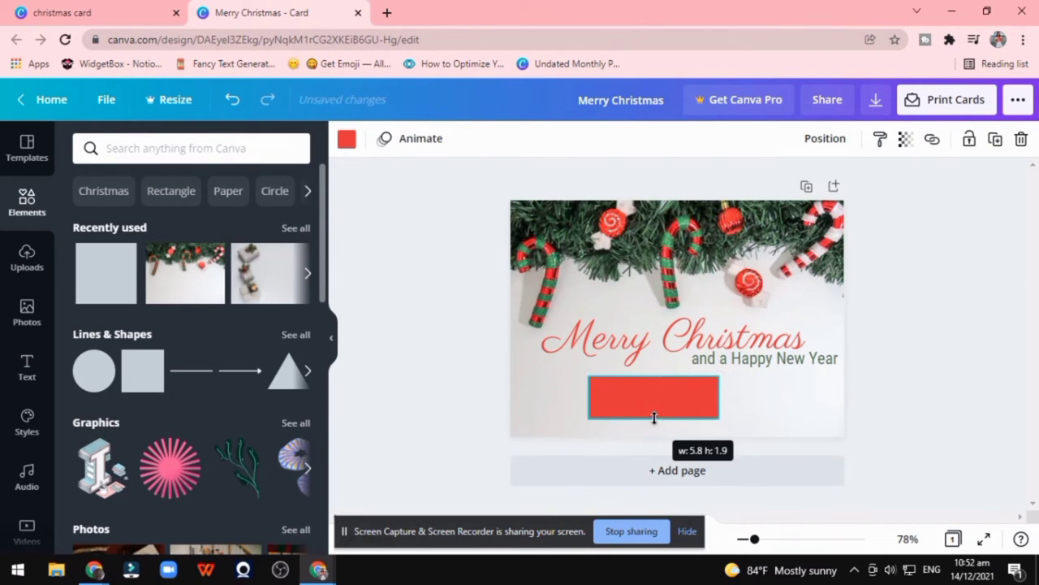
{"action": "mouse_move", "coordinate": [721, 397]}
{"action": "left_mouse_down"}
{"action": "mouse_move", "coordinate": [840, 395]}
{"action": "mouse_move", "coordinate": [820, 396]}
{"action": "left_mouse_up"}
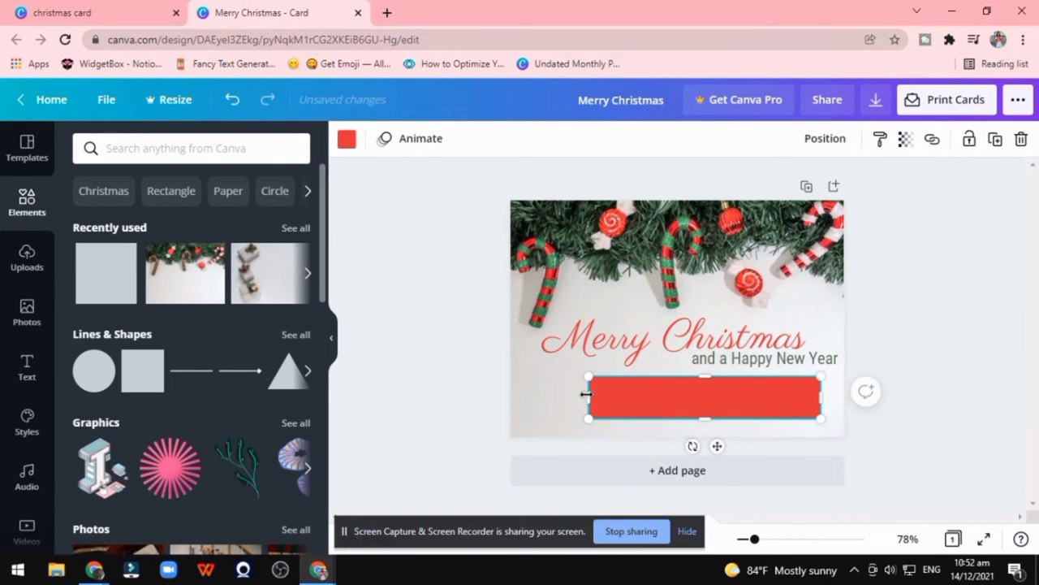
{"action": "left_click_drag", "start_coordinate": [567, 393], "coordinate": [543, 396]}
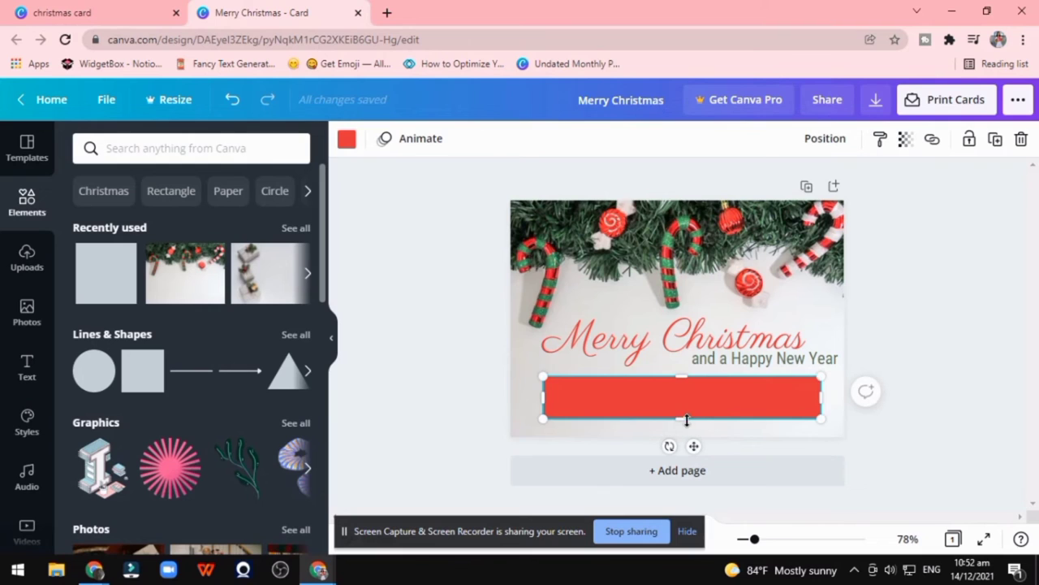
{"action": "left_click_drag", "start_coordinate": [687, 419], "coordinate": [694, 403]}
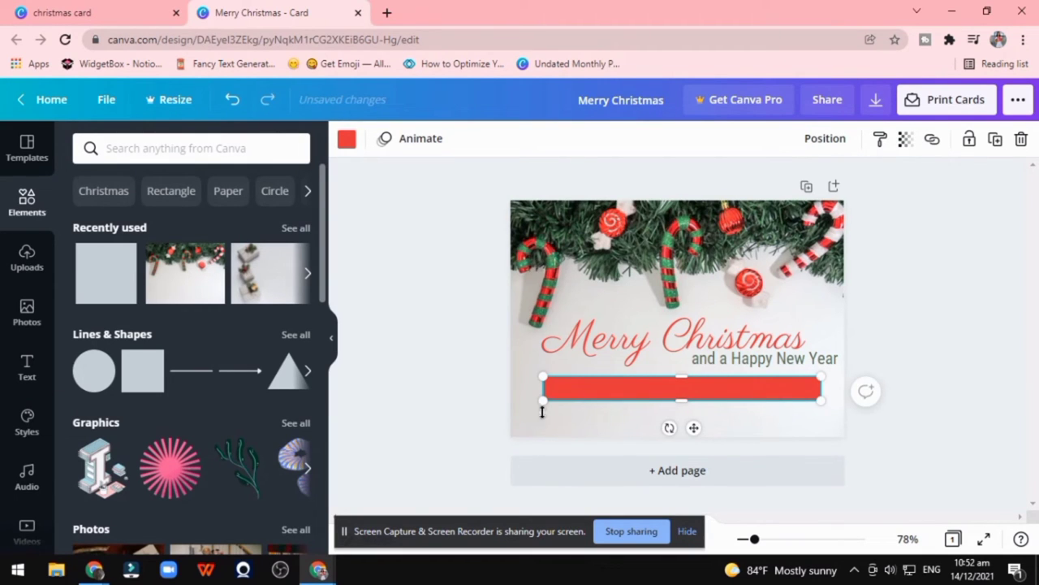
{"action": "left_click", "coordinate": [488, 391]}
{"action": "left_click", "coordinate": [601, 404]}
{"action": "left_click", "coordinate": [615, 387]}
Step: Turn the bar cream and place a copy of the cream box below it
{"action": "left_click", "coordinate": [352, 149]}
{"action": "left_click", "coordinate": [130, 336]}
{"action": "left_click", "coordinate": [565, 402]}
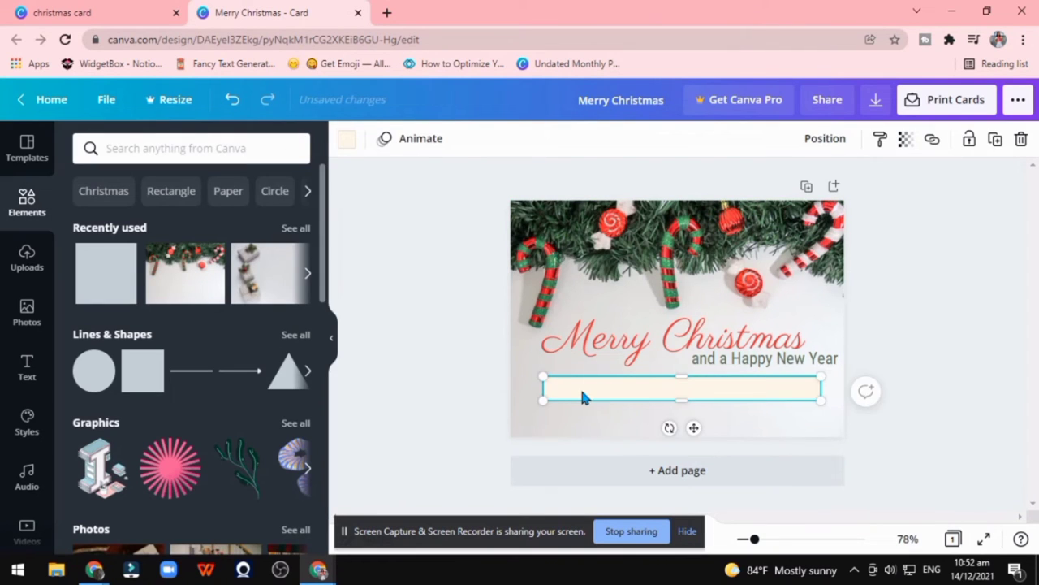
{"action": "left_click_drag", "start_coordinate": [694, 428], "coordinate": [692, 463]}
{"action": "left_click", "coordinate": [630, 377], "text": "shift"}
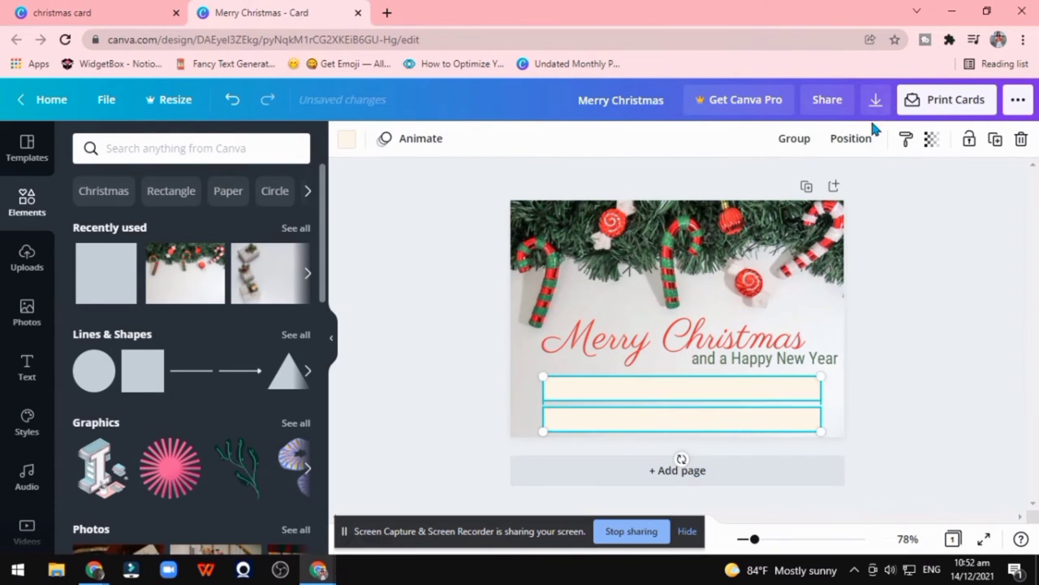
{"action": "left_click", "coordinate": [849, 140]}
{"action": "left_click", "coordinate": [983, 361]}
{"action": "left_click", "coordinate": [851, 138]}
{"action": "left_click", "coordinate": [997, 358]}
Step: Set 'and a Happy New Year' to the Alice font and nudge it slightly left
{"action": "left_click", "coordinate": [801, 358]}
{"action": "left_click", "coordinate": [390, 138]}
{"action": "left_click", "coordinate": [167, 340]}
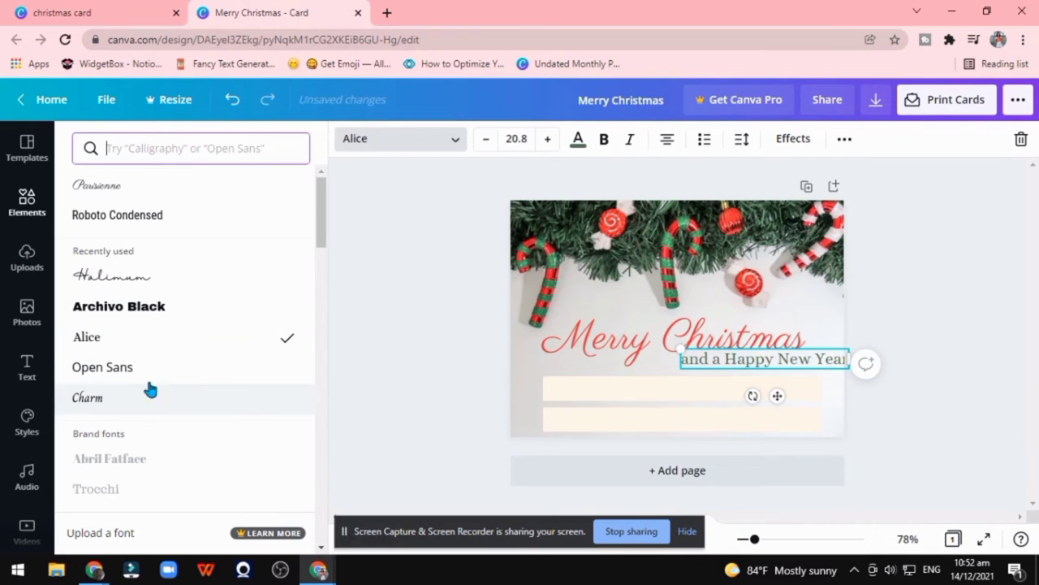
{"action": "left_click", "coordinate": [130, 398]}
{"action": "left_click", "coordinate": [89, 337]}
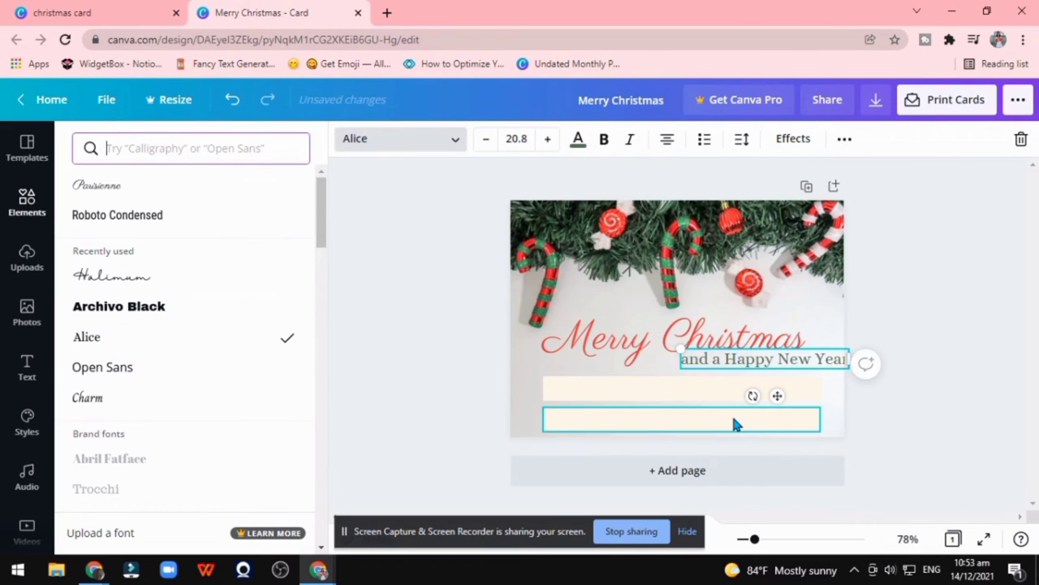
{"action": "left_click_drag", "start_coordinate": [781, 392], "coordinate": [766, 392]}
{"action": "left_click", "coordinate": [924, 299]}
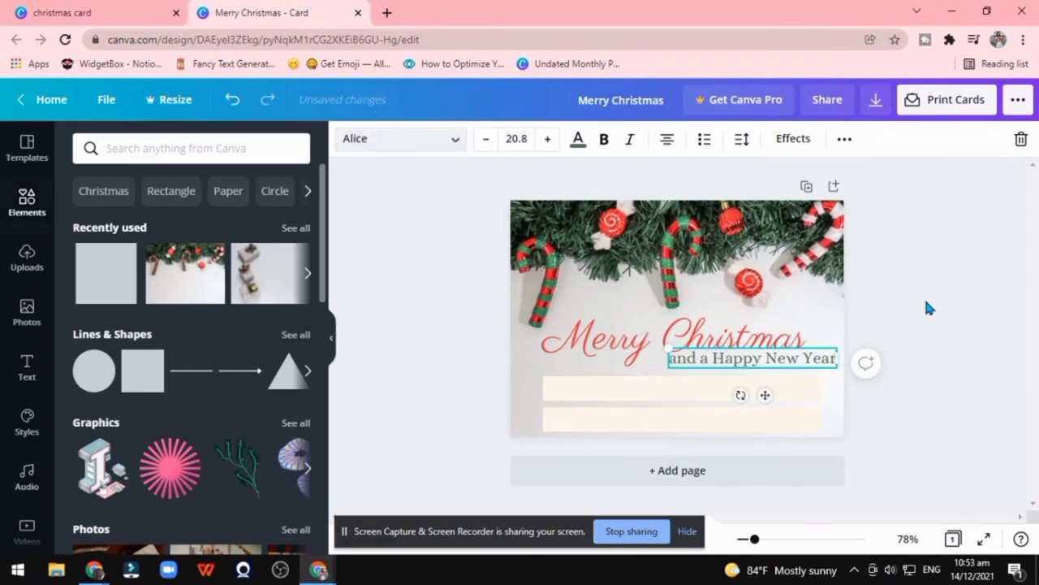
Step: Recolour both cream boxes white
{"action": "left_click", "coordinate": [588, 421]}
{"action": "left_click", "coordinate": [582, 380], "text": "shift"}
{"action": "left_click", "coordinate": [347, 138]}
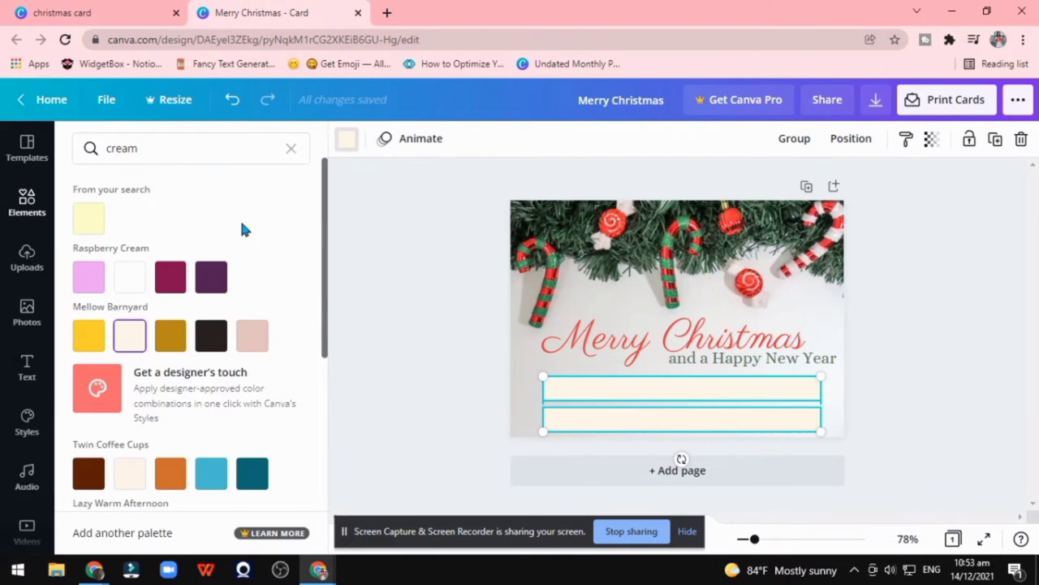
{"action": "left_click", "coordinate": [130, 277]}
{"action": "left_click", "coordinate": [893, 351]}
Step: Add a dark-red Roboto Condensed 'TO:' label on the upper box, then delete the lower box
{"action": "left_click", "coordinate": [27, 367]}
{"action": "left_click", "coordinate": [138, 307]}
{"action": "mouse_move", "coordinate": [674, 325]}
{"action": "left_mouse_down"}
{"action": "mouse_move", "coordinate": [566, 431]}
{"action": "mouse_move", "coordinate": [568, 420]}
{"action": "left_mouse_up"}
{"action": "left_click", "coordinate": [398, 138]}
{"action": "left_click", "coordinate": [121, 337]}
{"action": "left_click", "coordinate": [578, 138]}
{"action": "left_click", "coordinate": [291, 392]}
{"action": "left_click", "coordinate": [496, 382]}
{"action": "left_click", "coordinate": [560, 388]}
{"action": "left_click", "coordinate": [624, 423]}
{"action": "key", "text": "Delete"}
Step: Duplicate the 'TO:' label with Ctrl+D, move the copy down and change it to 'FROM:'
{"action": "left_click", "coordinate": [661, 409]}
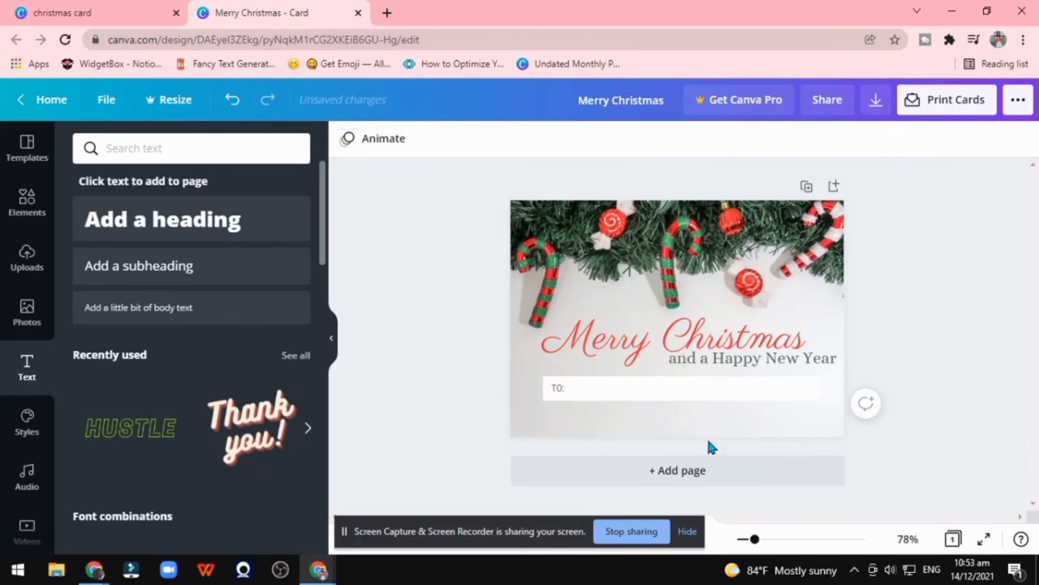
{"action": "double_click", "coordinate": [608, 391]}
{"action": "key", "text": "Escape"}
{"action": "key", "text": "ctrl+d"}
{"action": "mouse_move", "coordinate": [674, 402]}
{"action": "left_mouse_down"}
{"action": "mouse_move", "coordinate": [682, 443]}
{"action": "mouse_move", "coordinate": [675, 424]}
{"action": "left_mouse_up"}
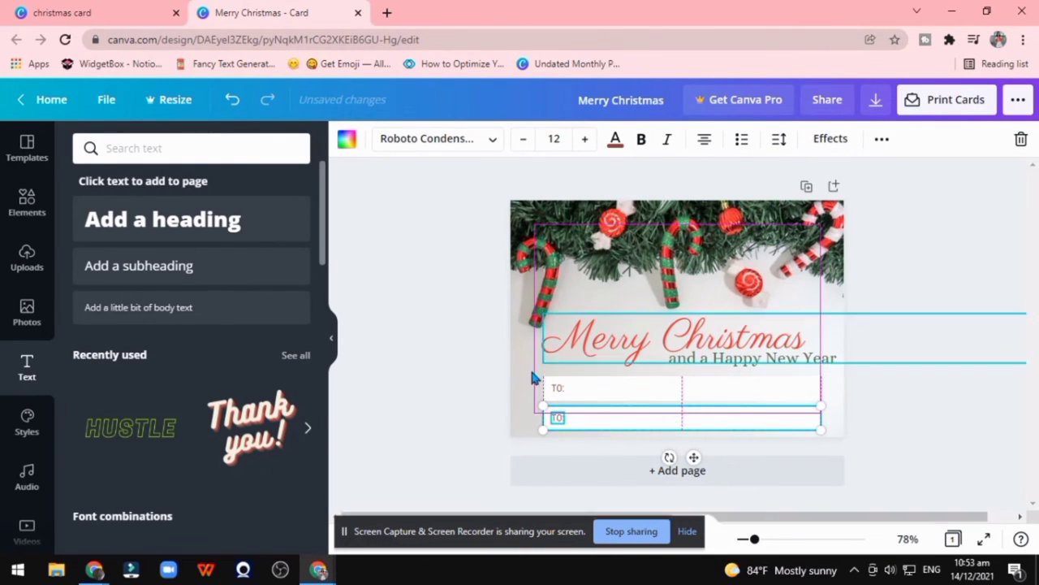
{"action": "double_click", "coordinate": [558, 417]}
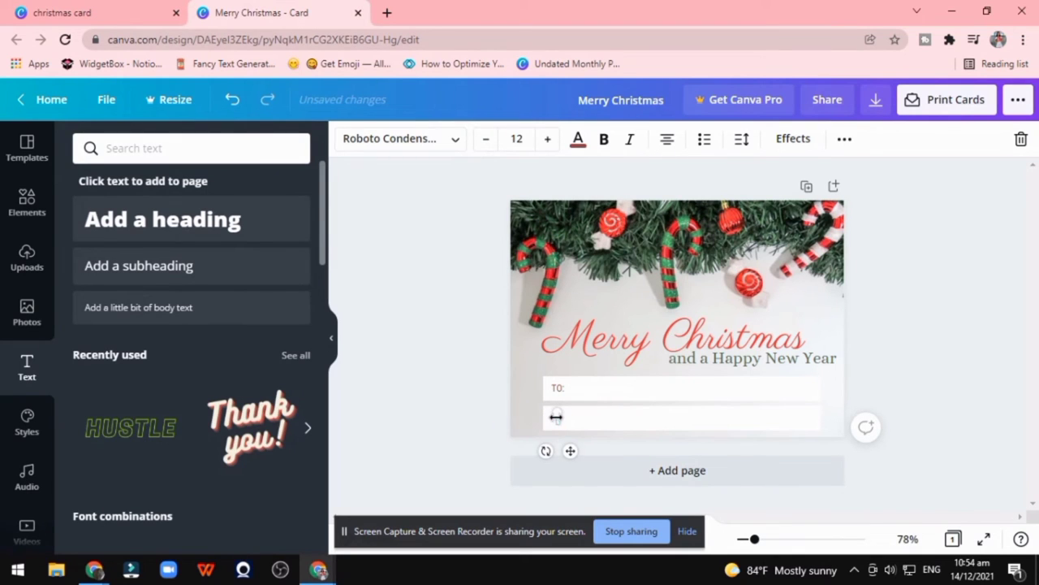
{"action": "type", "text": "FROM:"}
{"action": "left_click", "coordinate": [423, 426]}
{"action": "left_click", "coordinate": [555, 426]}
{"action": "left_click", "coordinate": [482, 400]}
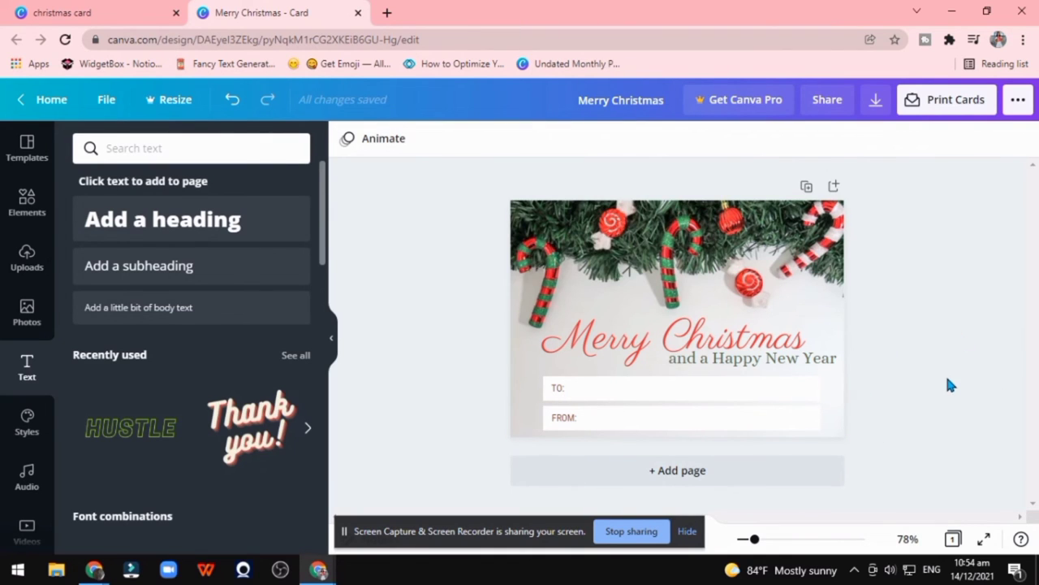
Step: Set 'and a Happy New Year' to Alegreya after trying Halimum and Open Sans
{"action": "left_click", "coordinate": [795, 361]}
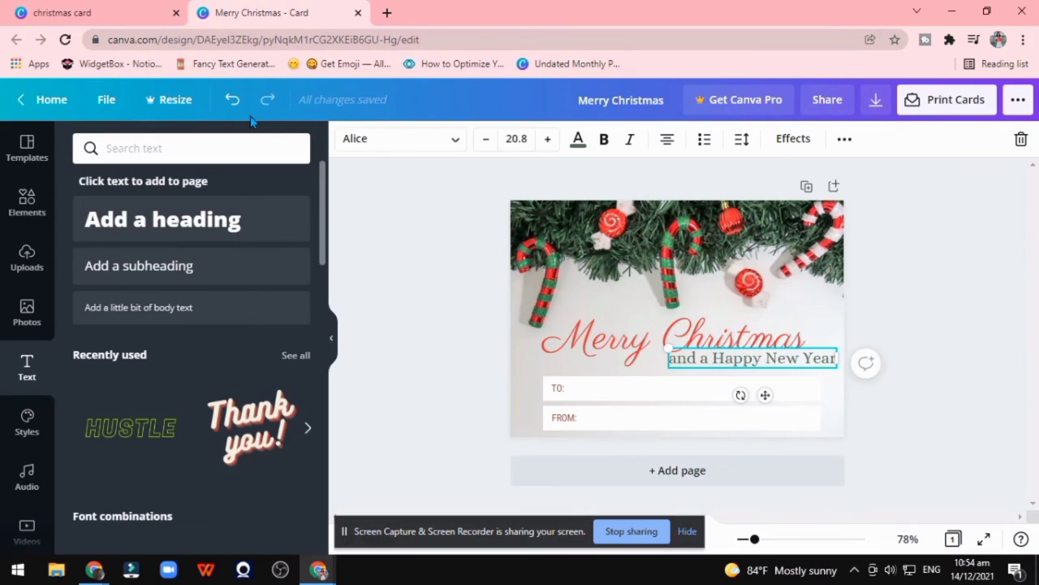
{"action": "left_click", "coordinate": [398, 139]}
{"action": "left_click", "coordinate": [111, 336]}
{"action": "left_click", "coordinate": [86, 402]}
{"action": "scroll", "coordinate": [116, 408], "scroll_direction": "down", "scroll_amount": 3}
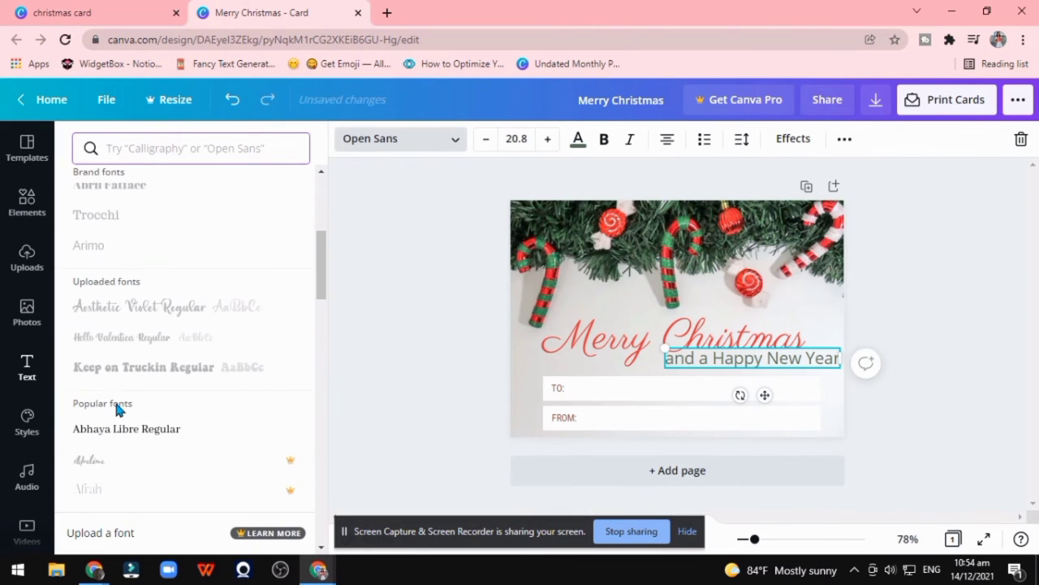
{"action": "scroll", "coordinate": [102, 412], "scroll_direction": "down", "scroll_amount": 2}
{"action": "left_click", "coordinate": [102, 412]}
Step: Shift 'Merry Christmas' slightly down and to the right
{"action": "left_click", "coordinate": [608, 349]}
{"action": "left_click", "coordinate": [791, 365]}
{"action": "left_click", "coordinate": [921, 269]}
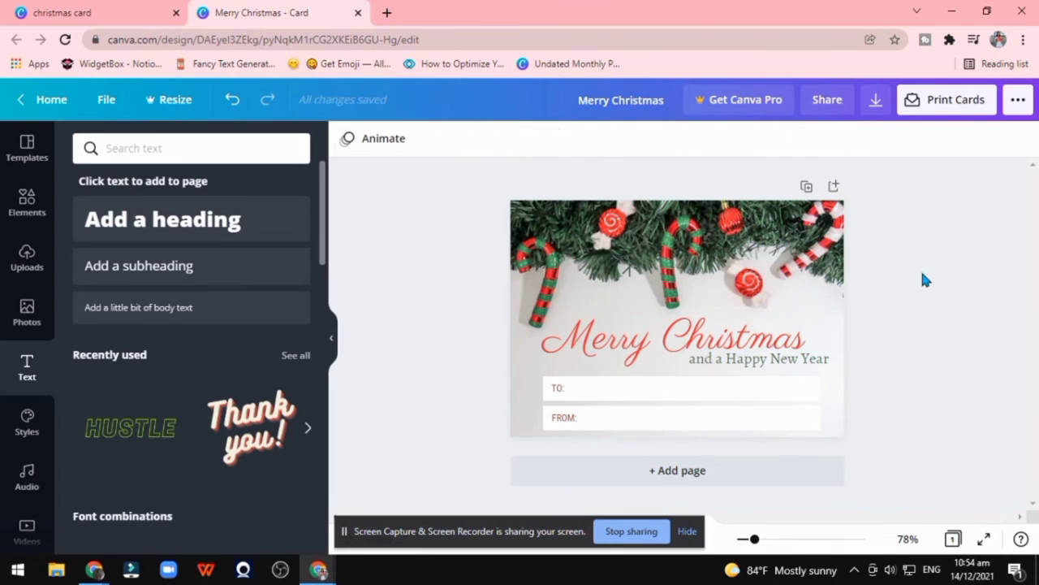
{"action": "left_click", "coordinate": [618, 331]}
{"action": "left_click_drag", "start_coordinate": [619, 331], "coordinate": [622, 336]}
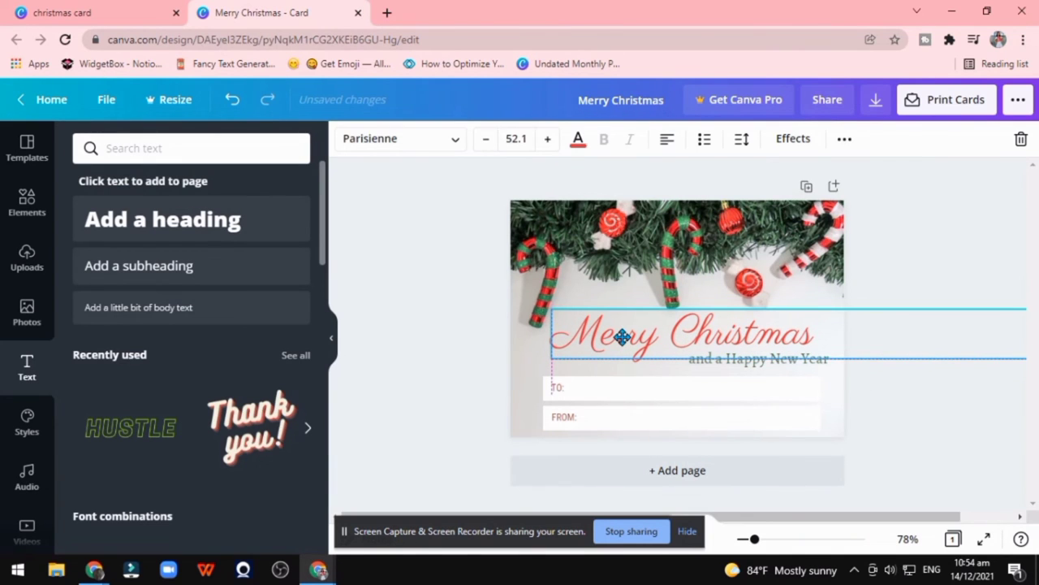
{"action": "left_click", "coordinate": [998, 244]}
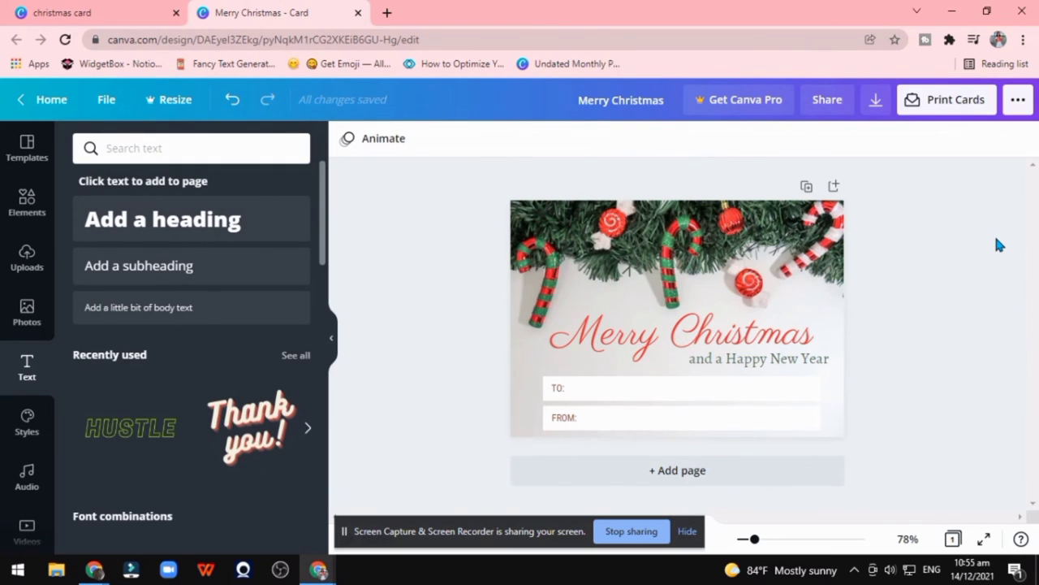
Step: Select the 'TO:' and 'FROM:' labels together and check their alignment and spacing options
{"action": "double_click", "coordinate": [623, 423]}
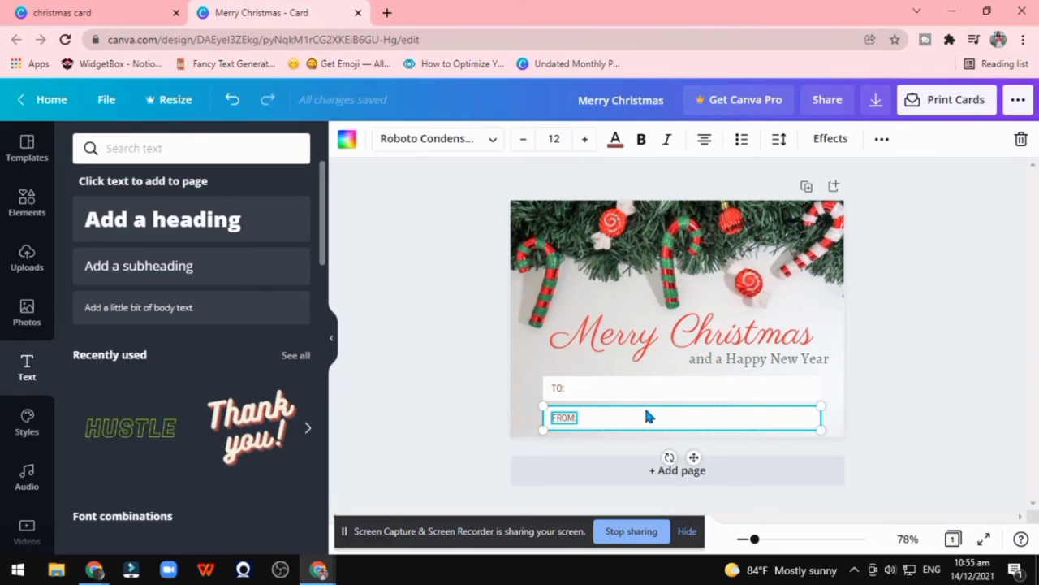
{"action": "left_click_drag", "start_coordinate": [648, 412], "coordinate": [642, 436]}
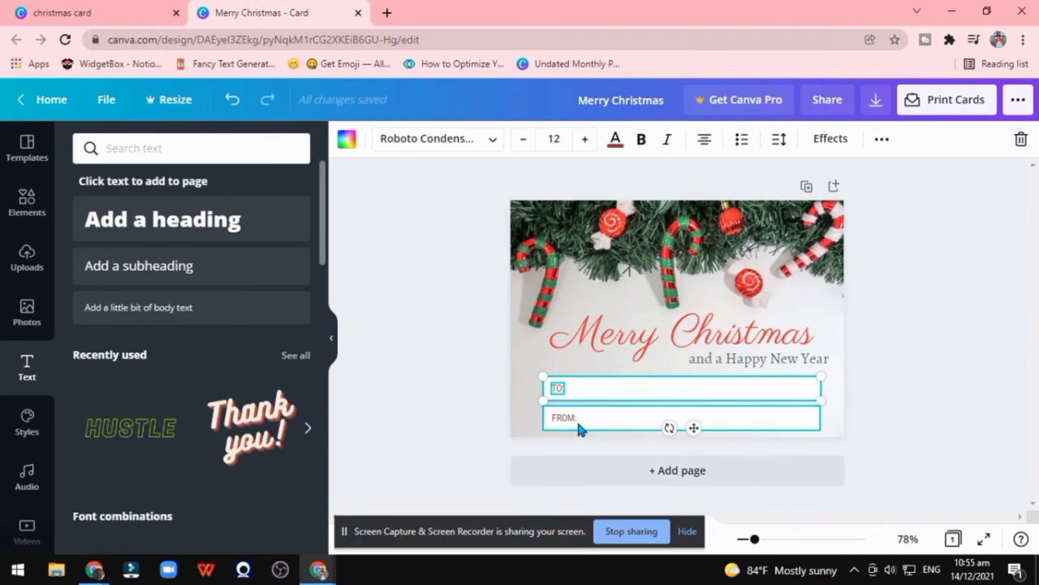
{"action": "left_click", "coordinate": [882, 138]}
{"action": "left_click", "coordinate": [732, 175]}
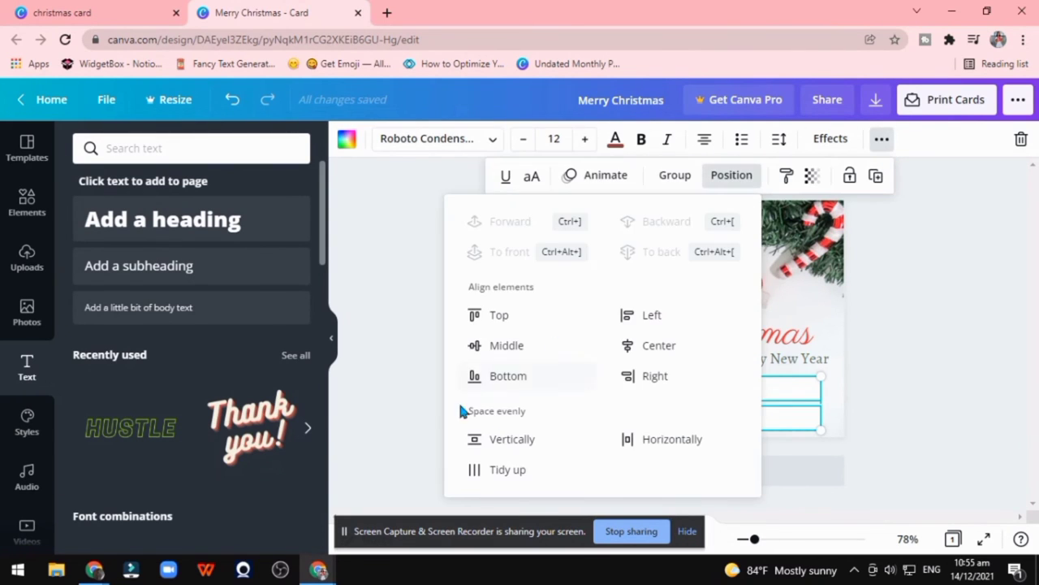
{"action": "type", "text": "pa"}
{"action": "key", "text": "Escape"}
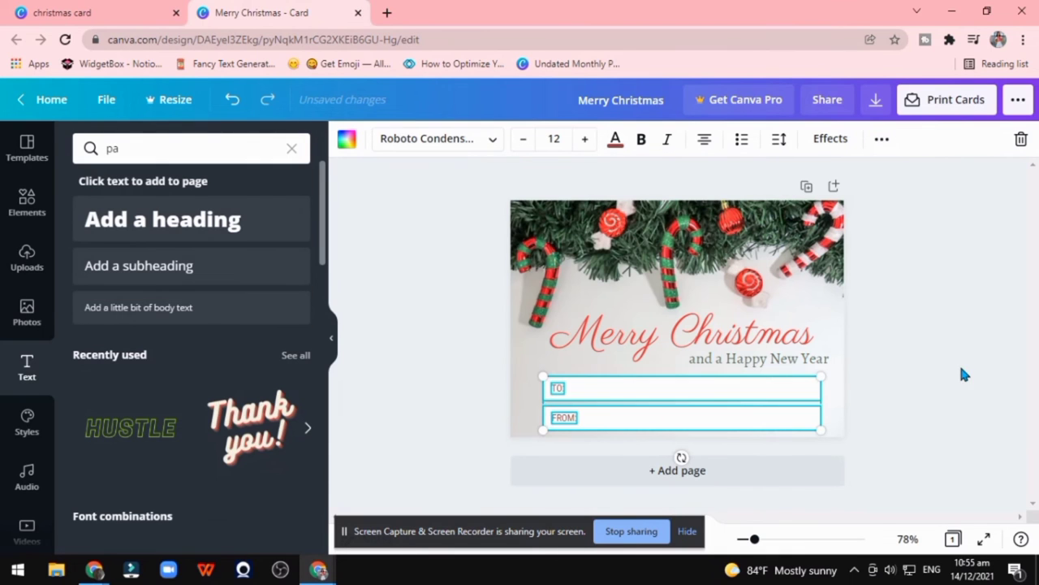
{"action": "left_click", "coordinate": [504, 400]}
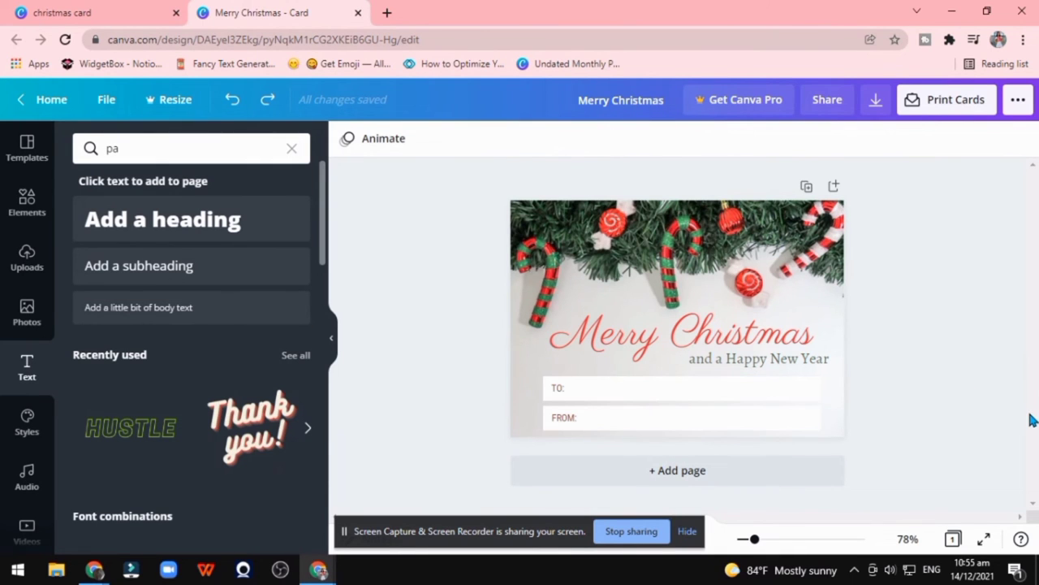
{"action": "left_click", "coordinate": [26, 312]}
{"action": "scroll", "coordinate": [231, 276], "scroll_direction": "down", "scroll_amount": 5}
{"action": "scroll", "coordinate": [240, 297], "scroll_direction": "down", "scroll_amount": 5}
{"action": "scroll", "coordinate": [240, 297], "scroll_direction": "down", "scroll_amount": 5}
{"action": "scroll", "coordinate": [255, 309], "scroll_direction": "down", "scroll_amount": 5}
{"action": "scroll", "coordinate": [277, 321], "scroll_direction": "down", "scroll_amount": 5}
{"action": "scroll", "coordinate": [296, 337], "scroll_direction": "down", "scroll_amount": 5}
{"action": "scroll", "coordinate": [307, 345], "scroll_direction": "down", "scroll_amount": 5}
{"action": "scroll", "coordinate": [220, 309], "scroll_direction": "down", "scroll_amount": 5}
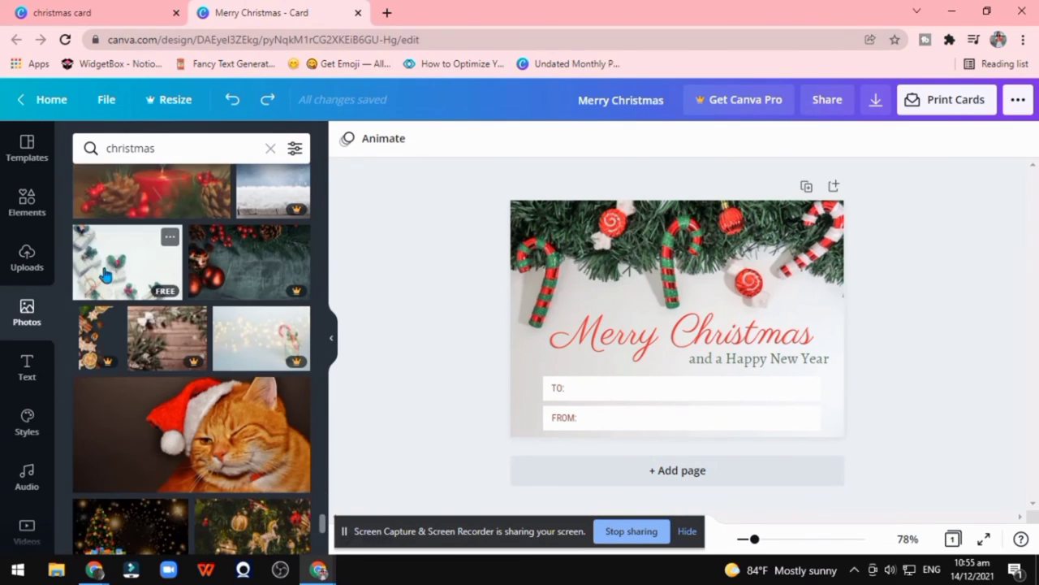
{"action": "left_click_drag", "start_coordinate": [284, 254], "coordinate": [529, 225]}
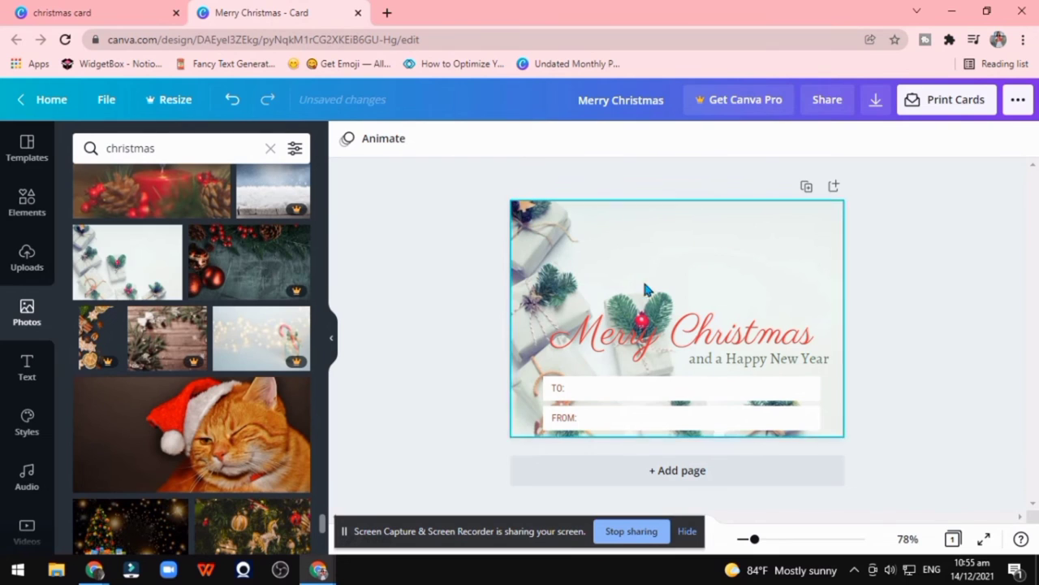
{"action": "left_click_drag", "start_coordinate": [696, 331], "coordinate": [698, 238]}
{"action": "left_click_drag", "start_coordinate": [763, 359], "coordinate": [763, 275]}
{"action": "left_click", "coordinate": [568, 390]}
{"action": "left_click", "coordinate": [690, 422], "text": "shift"}
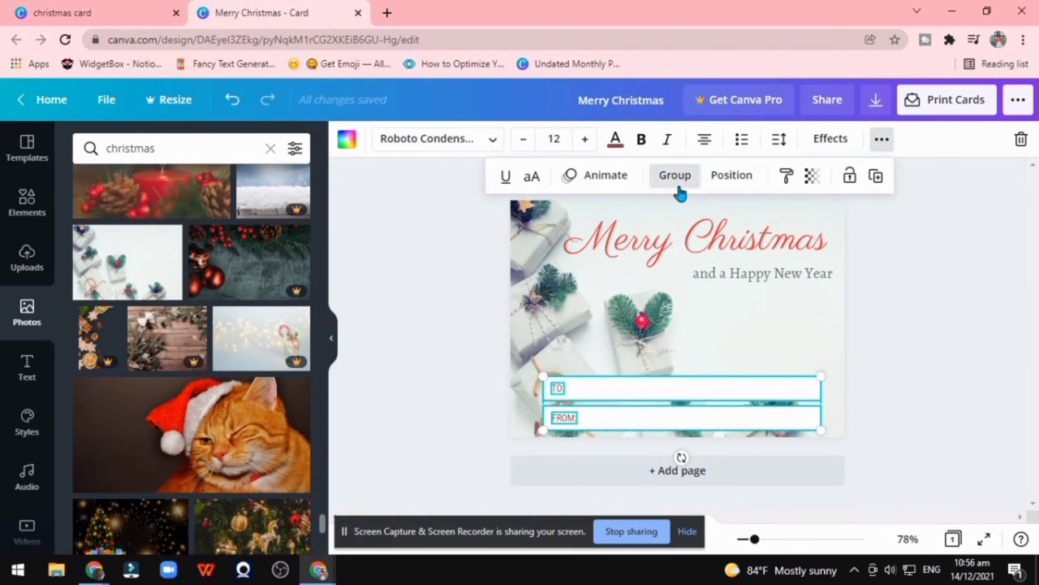
{"action": "left_click", "coordinate": [879, 145]}
{"action": "left_click_drag", "start_coordinate": [687, 404], "coordinate": [699, 319]}
{"action": "left_click_drag", "start_coordinate": [555, 347], "coordinate": [615, 366]}
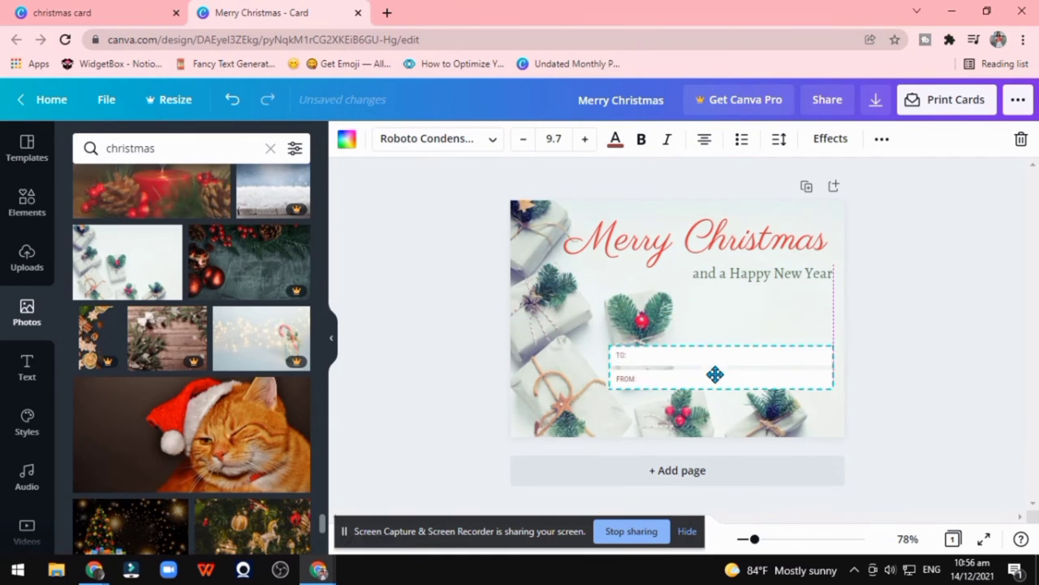
{"action": "left_click", "coordinate": [757, 275]}
{"action": "key", "text": "ctrl+z"}
{"action": "key", "text": "ctrl+z"}
{"action": "key", "text": "ctrl+z"}
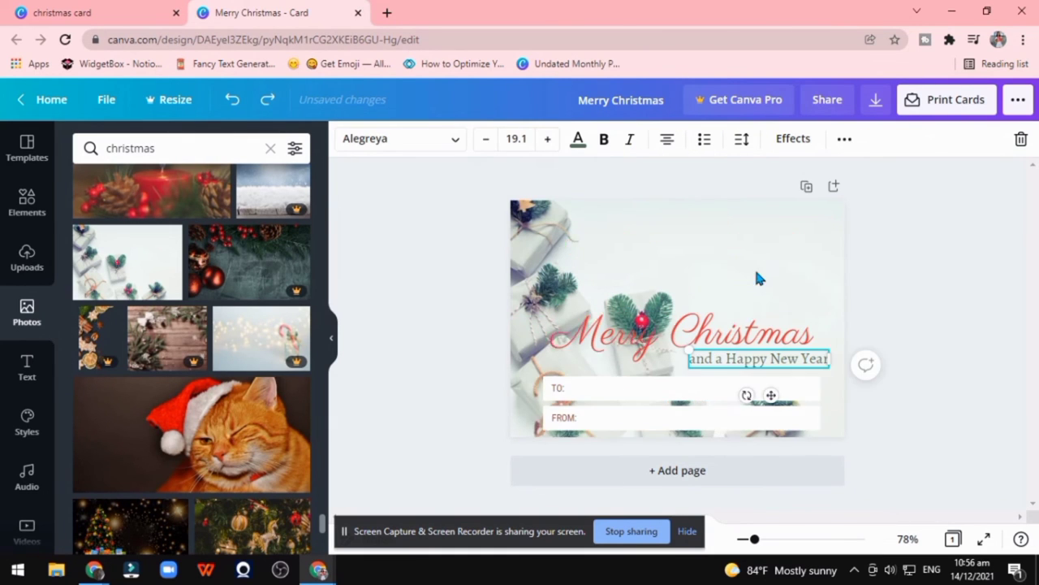
{"action": "key", "text": "ctrl+z"}
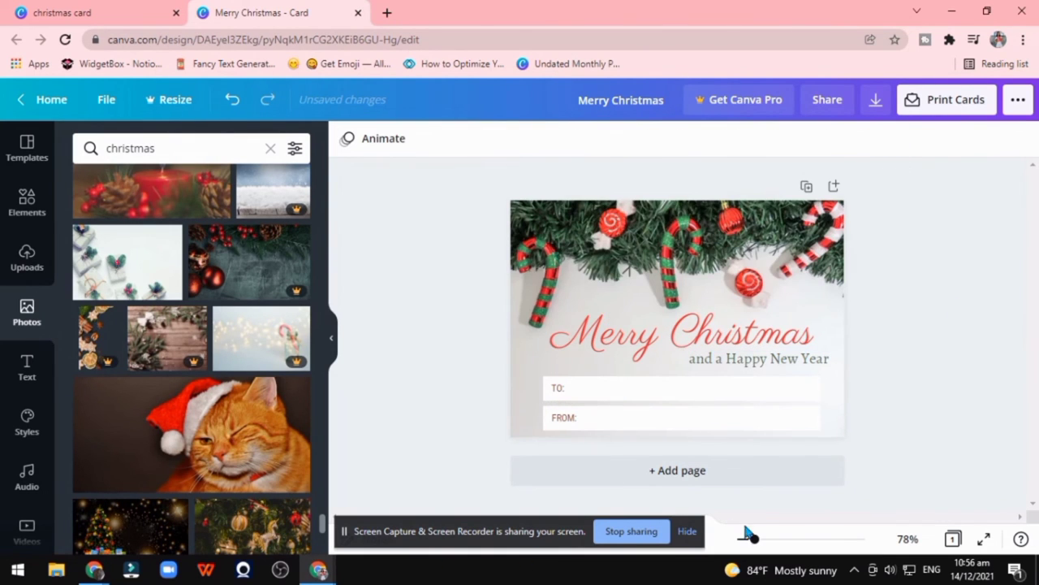